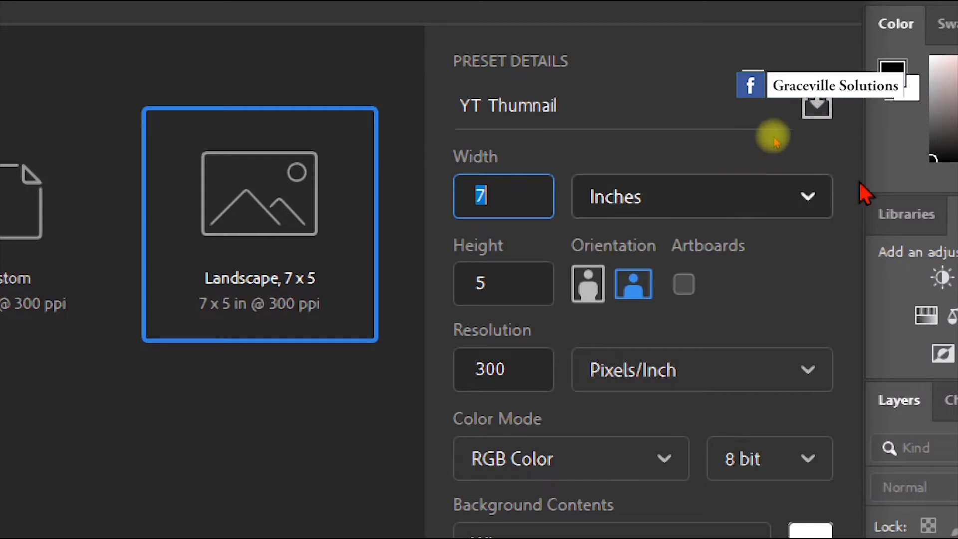
Switch the new document's units to pixels and set its width to 1920.
left_click(804, 200)
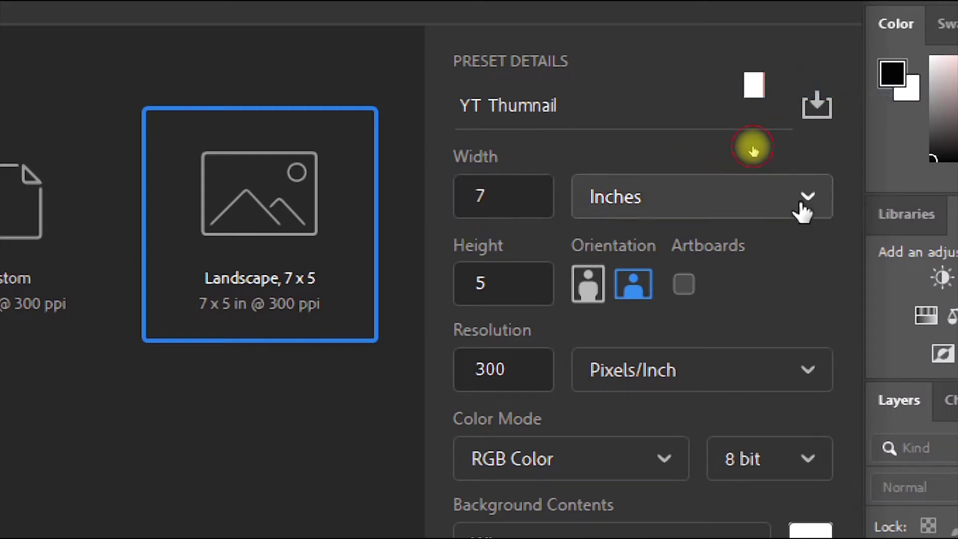
left_click(610, 253)
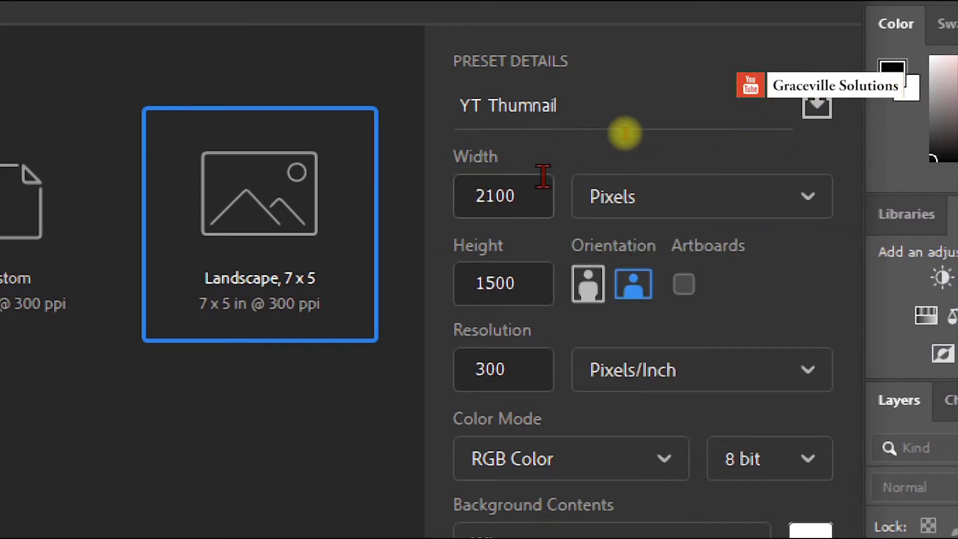
left_click(536, 196)
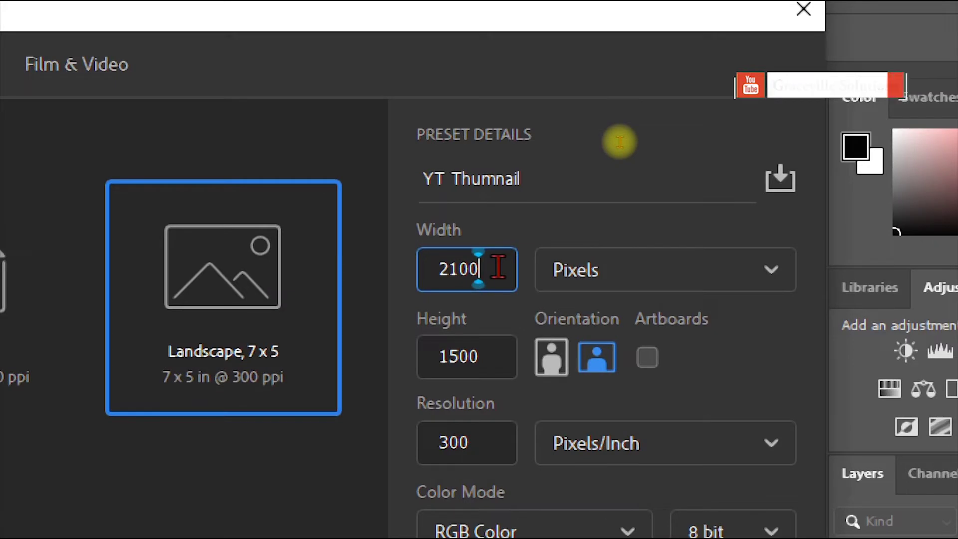
key("BackSpace")
key("BackSpace")
key("BackSpace")
key("BackSpace")
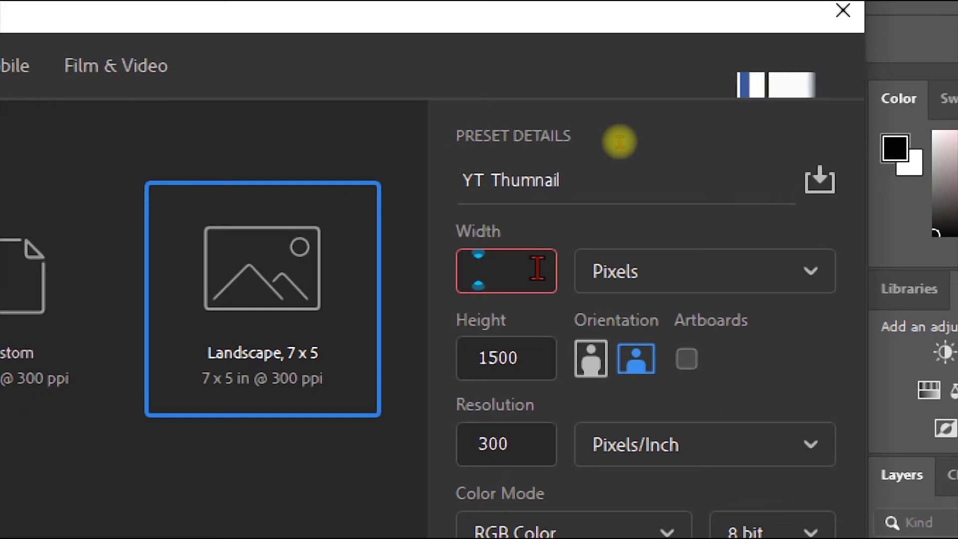
type("19")
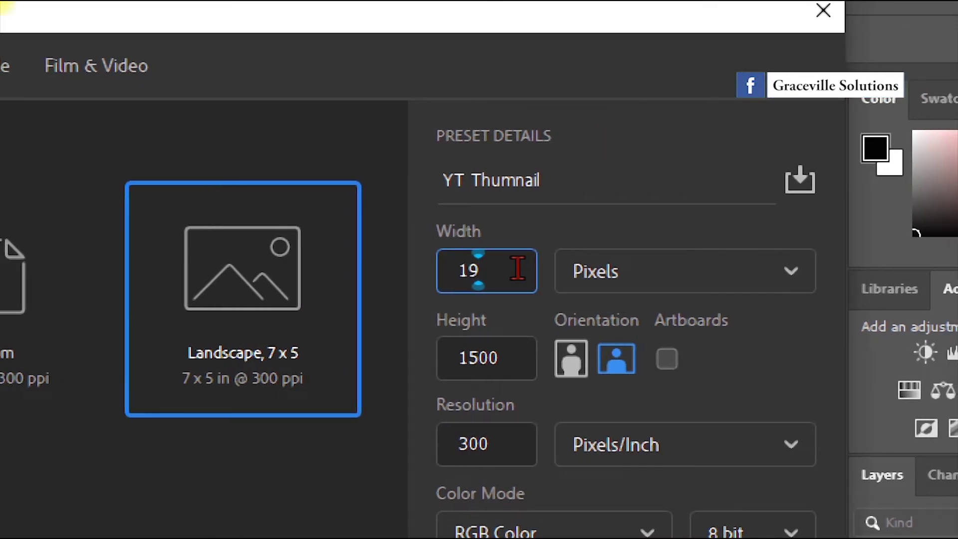
type("20")
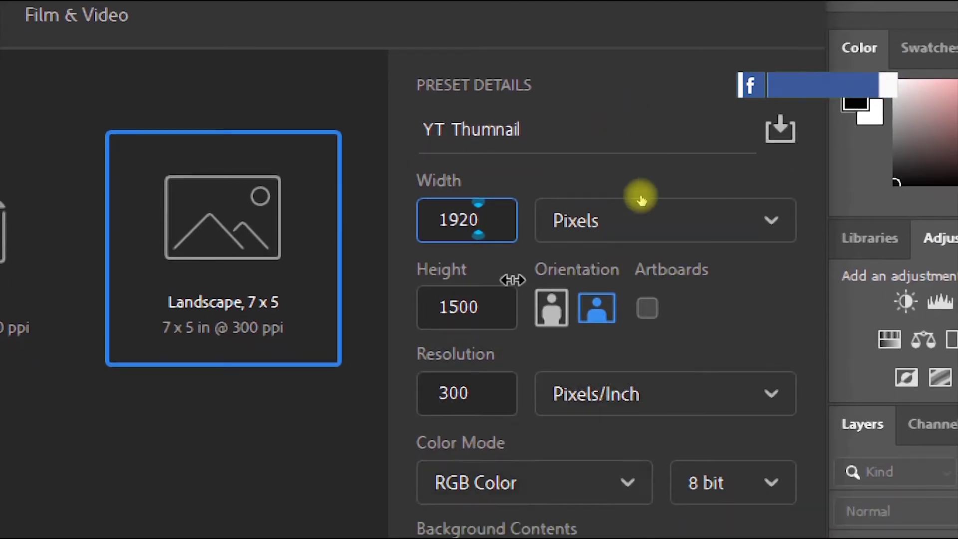
Set the new document's height to 1080 pixels.
left_click(489, 313)
key("BackSpace")
key("BackSpace")
key("BackSpace")
key("BackSpace")
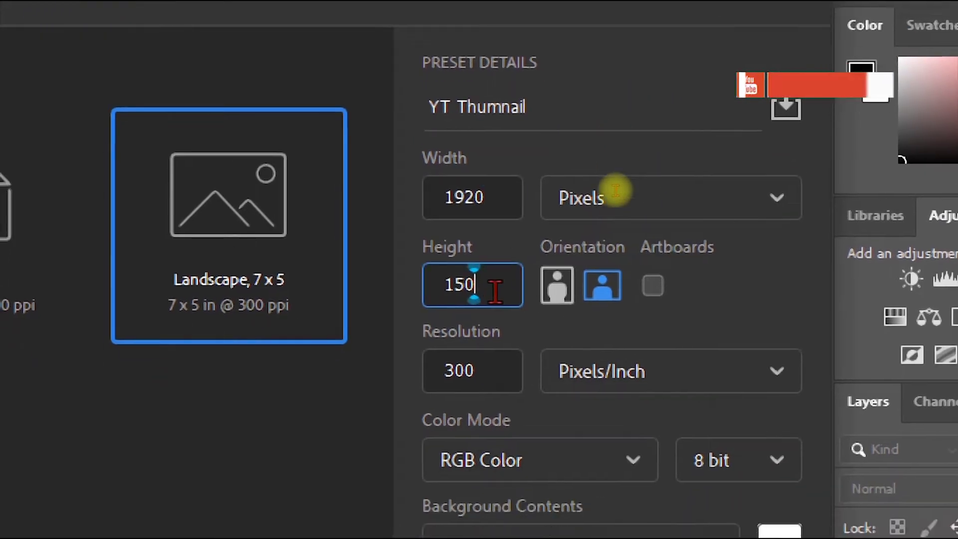
type("1")
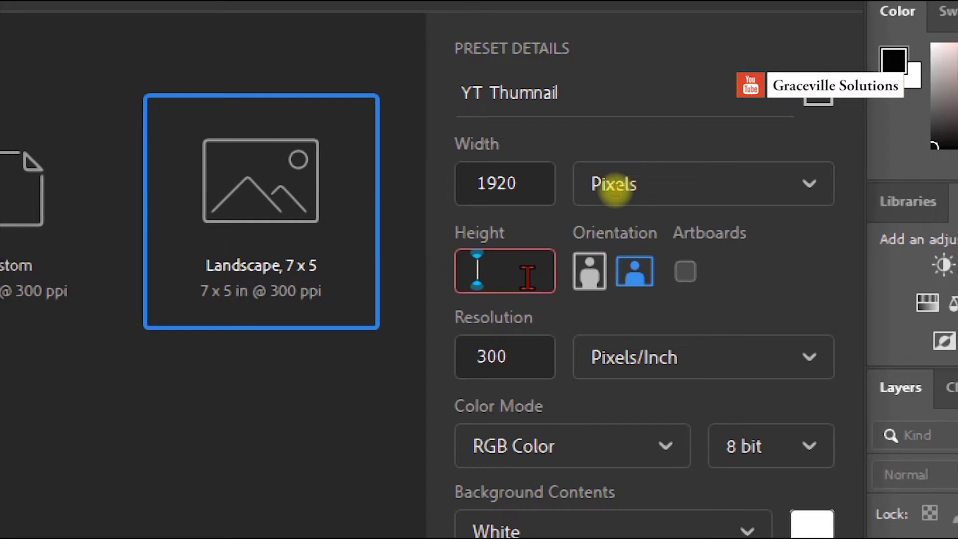
type("080")
Keep the resolution at 300 pixels/inch and create the YT Thumnail document.
left_click(523, 346)
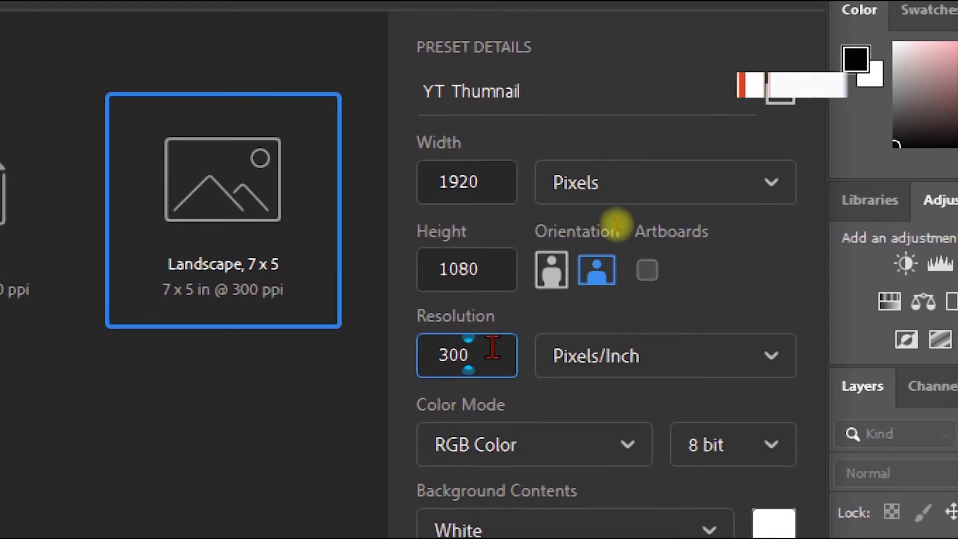
key("Escape")
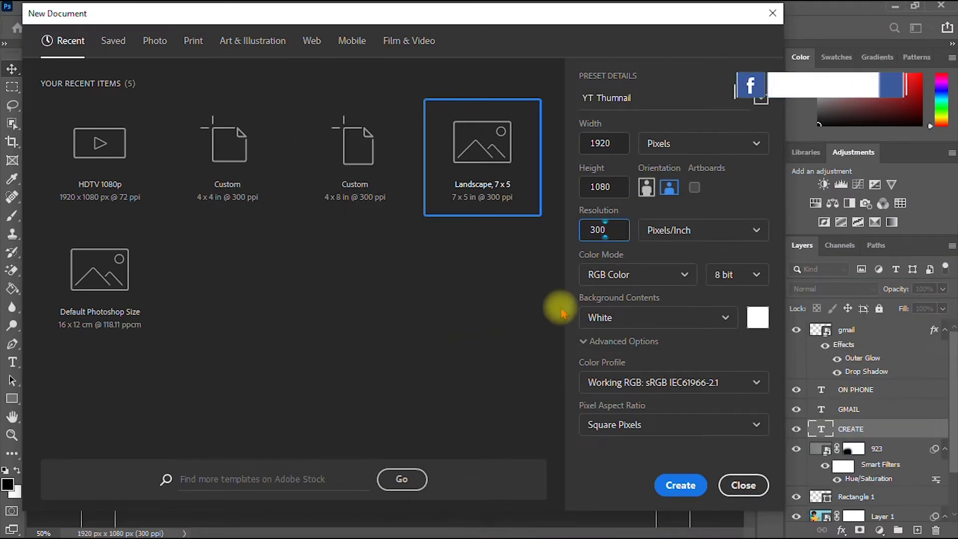
left_click(693, 485)
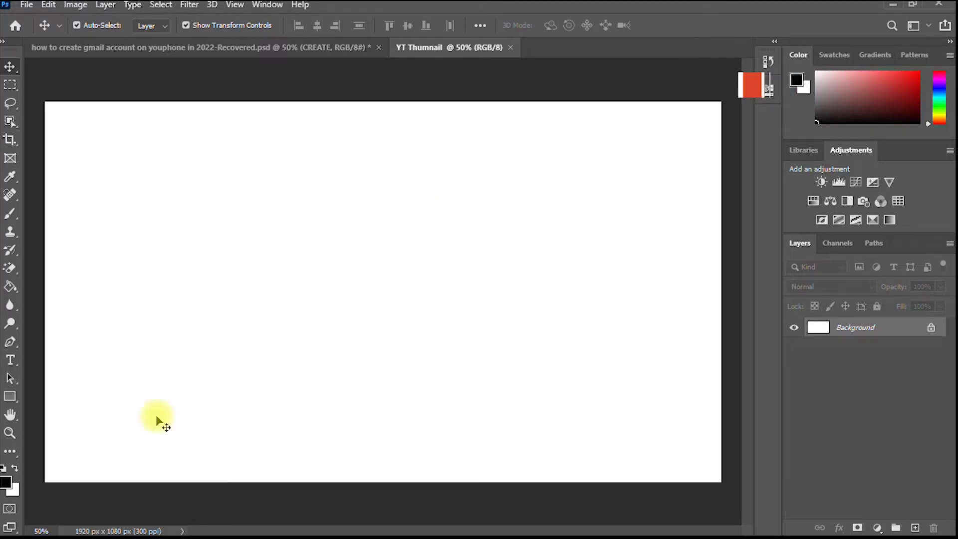
Place the image 923.jpg from the desktop's New folder into the document as a new layer.
key("super")
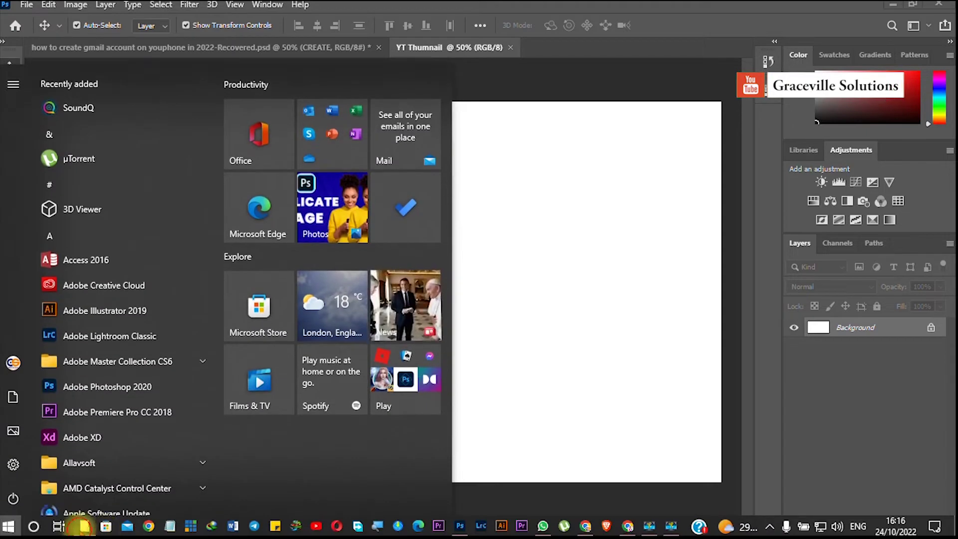
left_click(81, 527)
left_click_drag(265, 175, 388, 267)
key("super")
key("space")
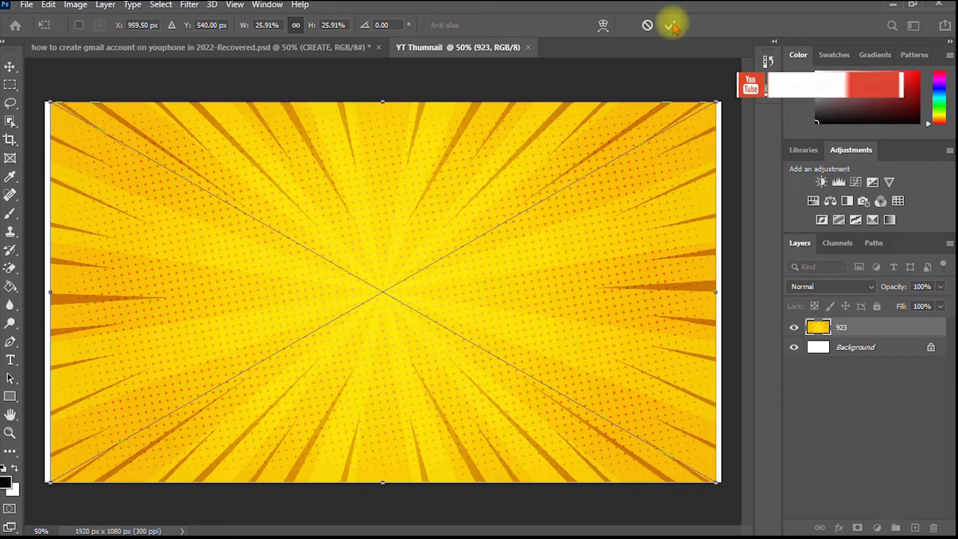
left_click(670, 25)
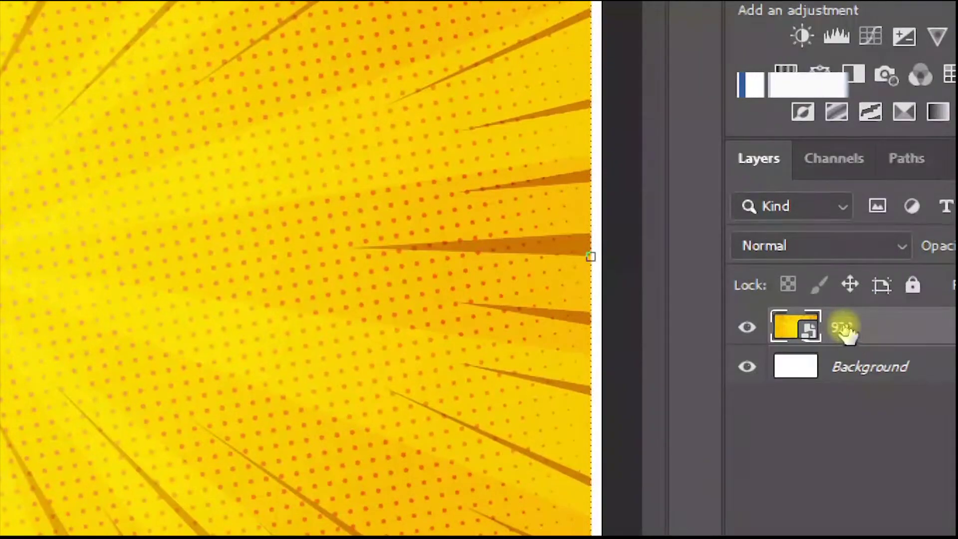
Rename the placed yellow starburst layer as "background" and deselect it.
double_click(843, 329)
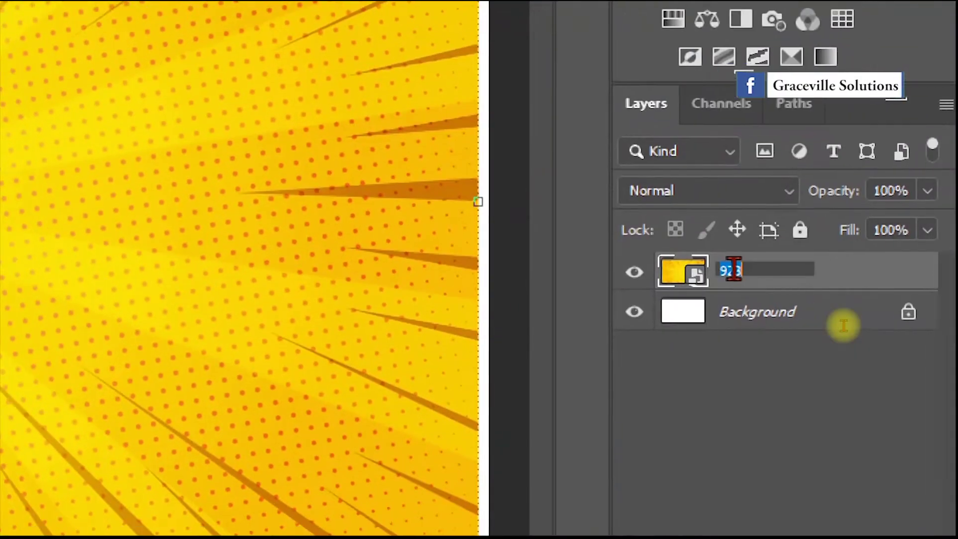
type("backgr")
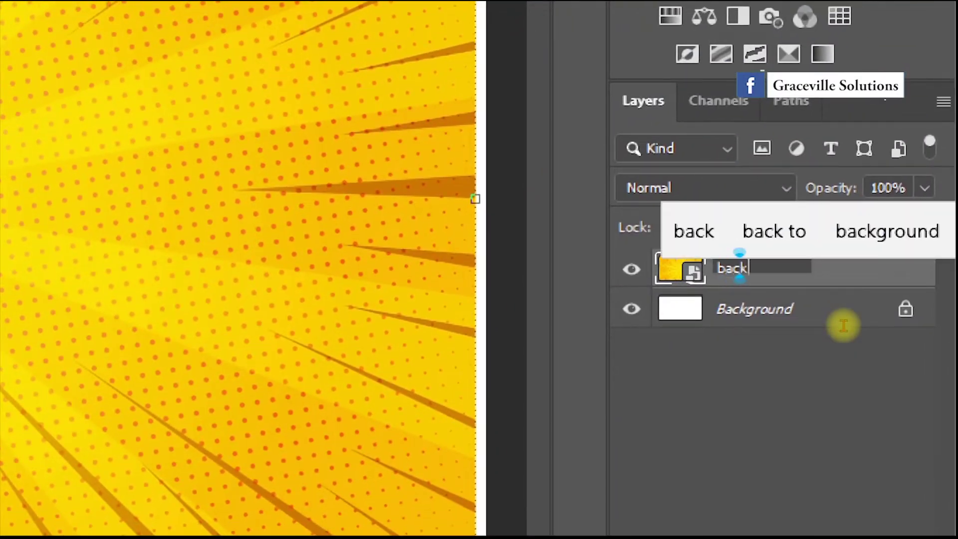
type("ound")
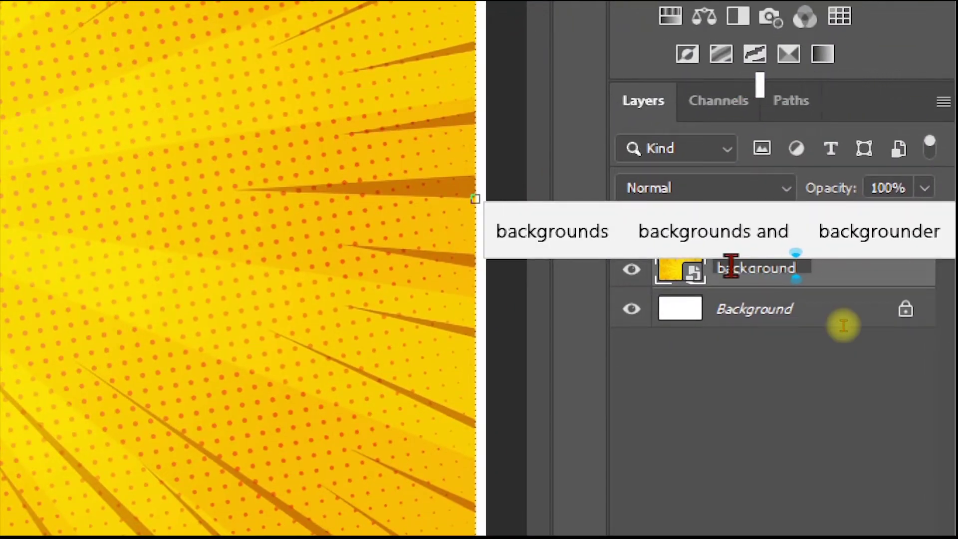
key("Escape")
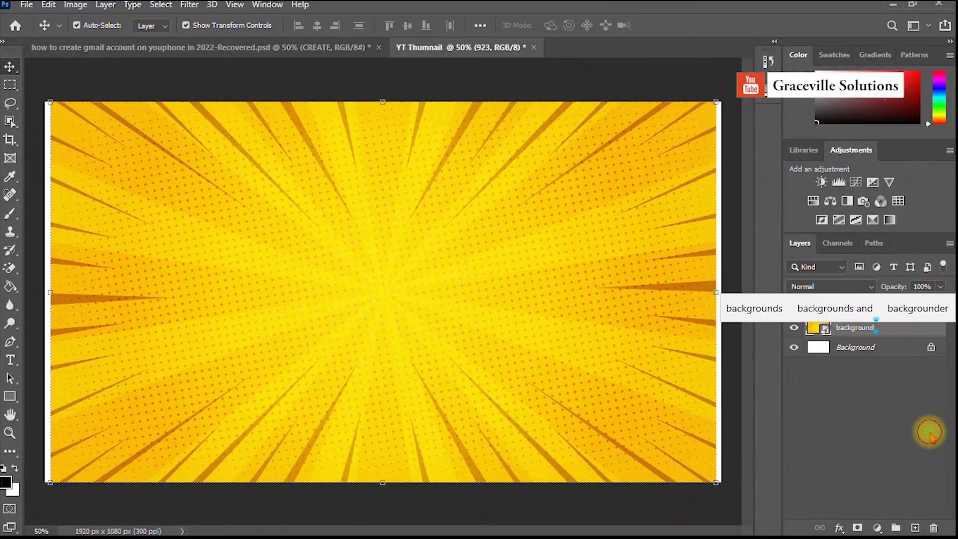
left_click(929, 435)
Enlarge the starburst image to about 30.4% and reposition it so it covers the entire canvas.
scroll(414, 123, "down", 7)
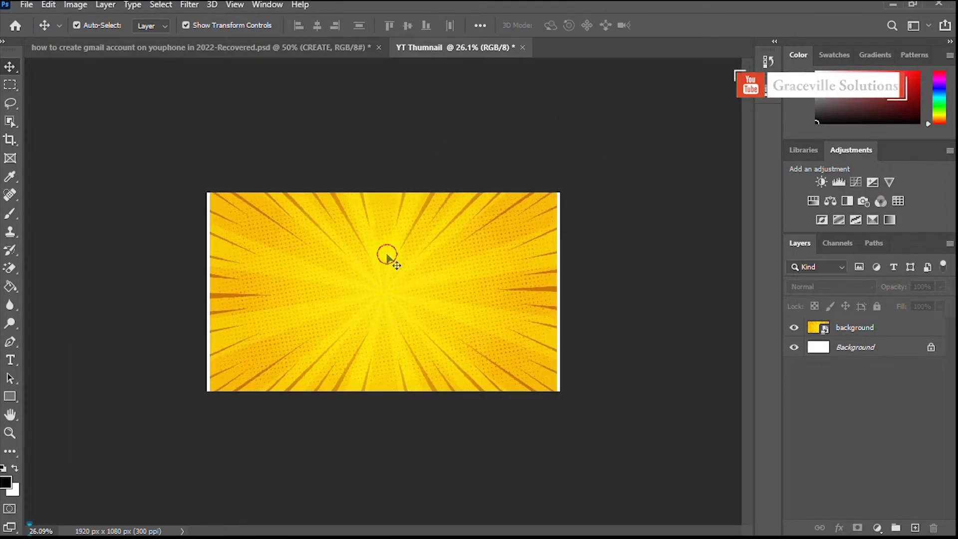
left_click(387, 255)
left_click_drag(381, 191, 384, 156)
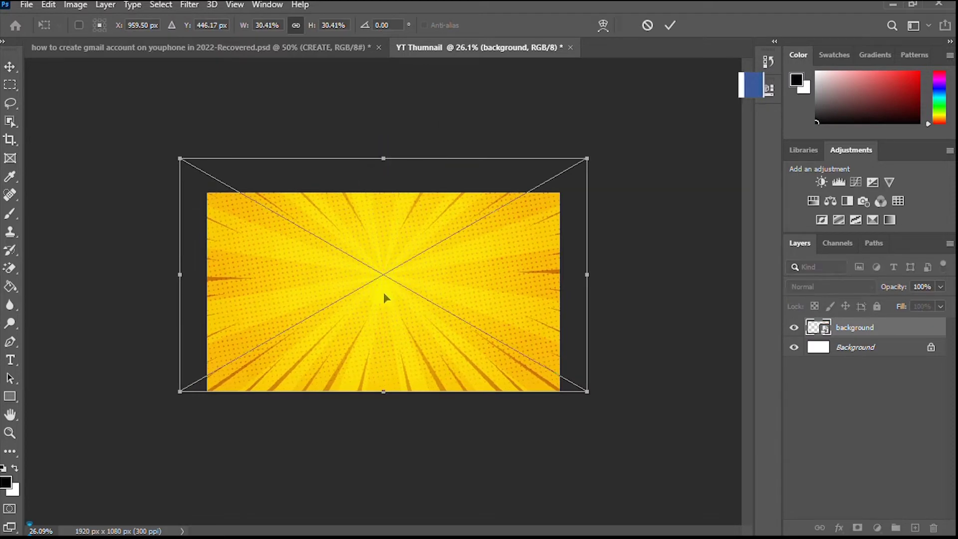
left_click_drag(403, 287, 405, 300)
left_click(670, 25)
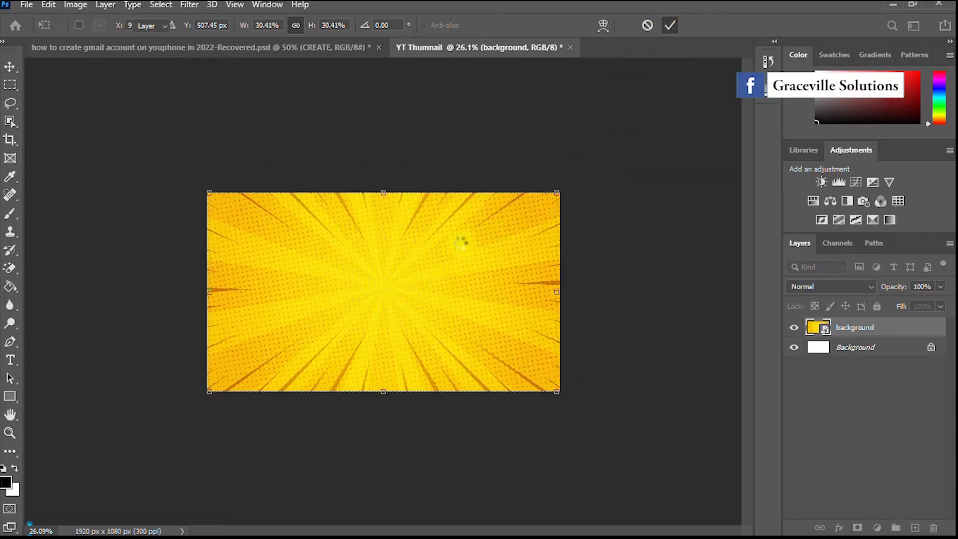
scroll(459, 240, "up", 2)
scroll(460, 240, "up", 1)
scroll(463, 231, "down", 1)
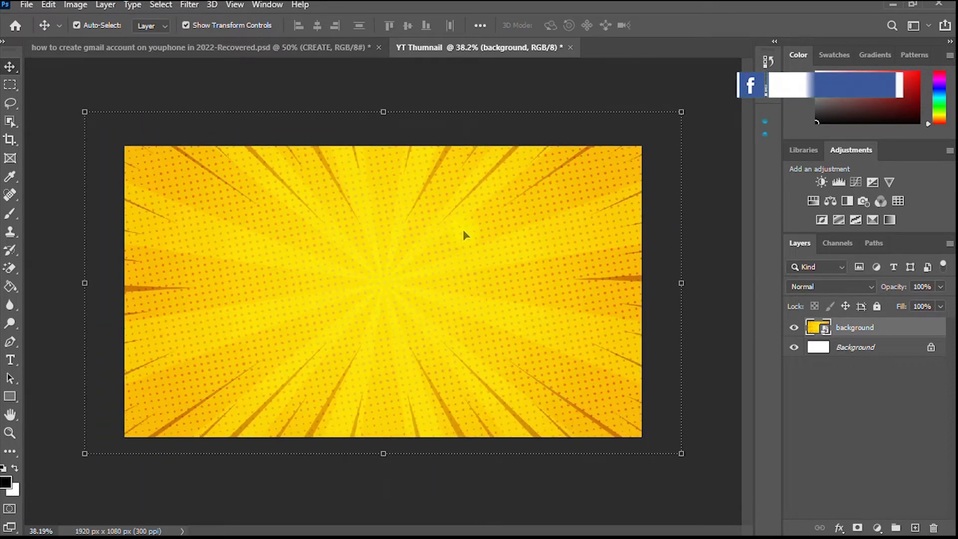
Unlock the white Background layer and select the starburst layer above it.
left_click(931, 349)
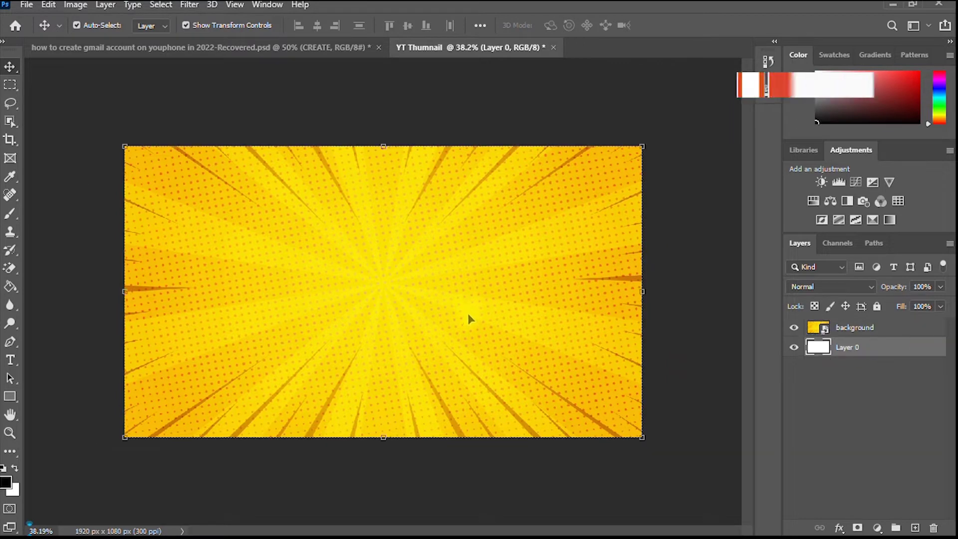
left_click(856, 328)
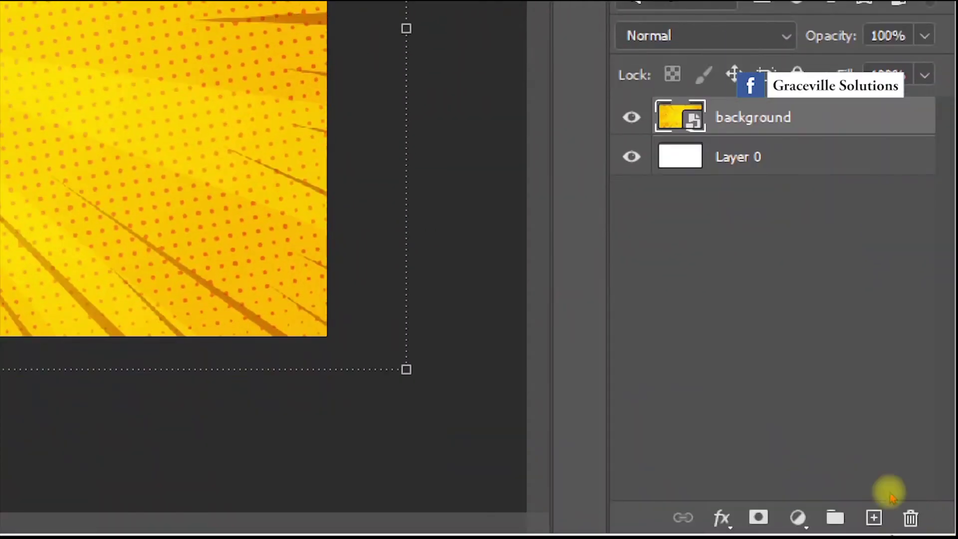
Apply a Hue/Saturation adjustment to the starburst layer, lowering the saturation to the minimum to turn it grey.
left_click(798, 518)
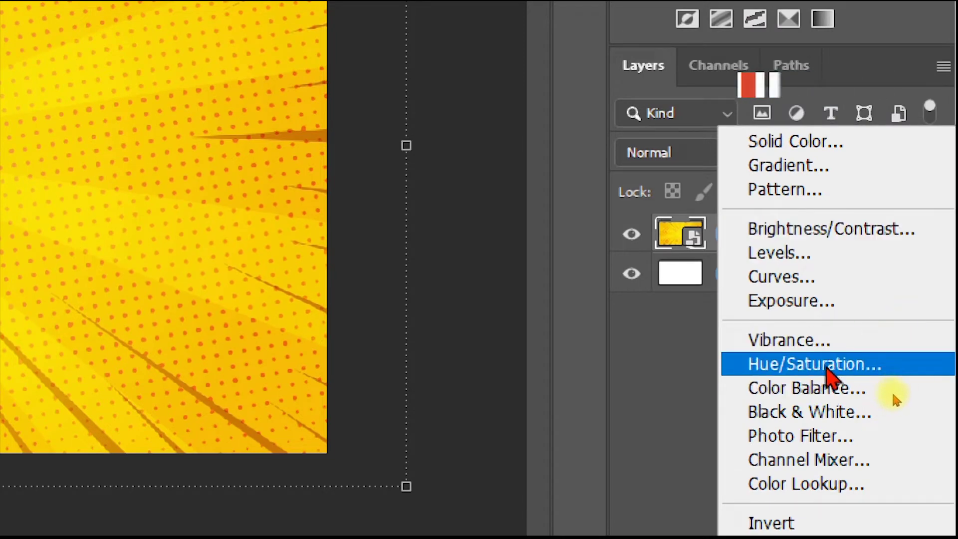
key("Escape")
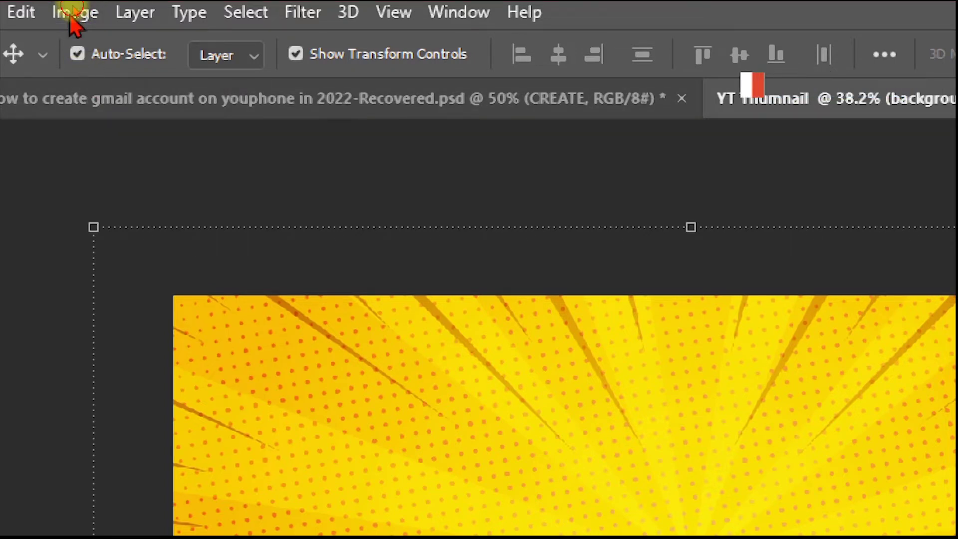
left_click(74, 12)
mouse_move(139, 85)
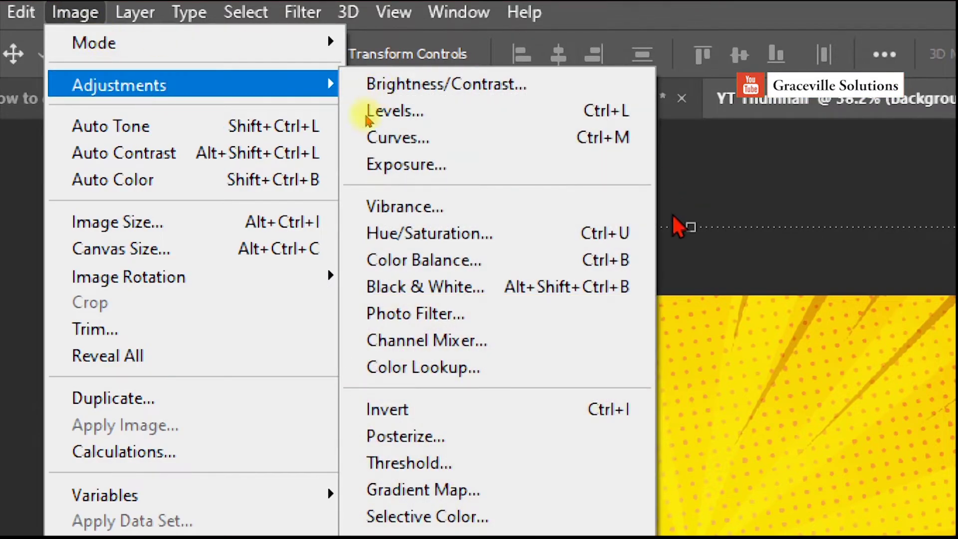
left_click(446, 240)
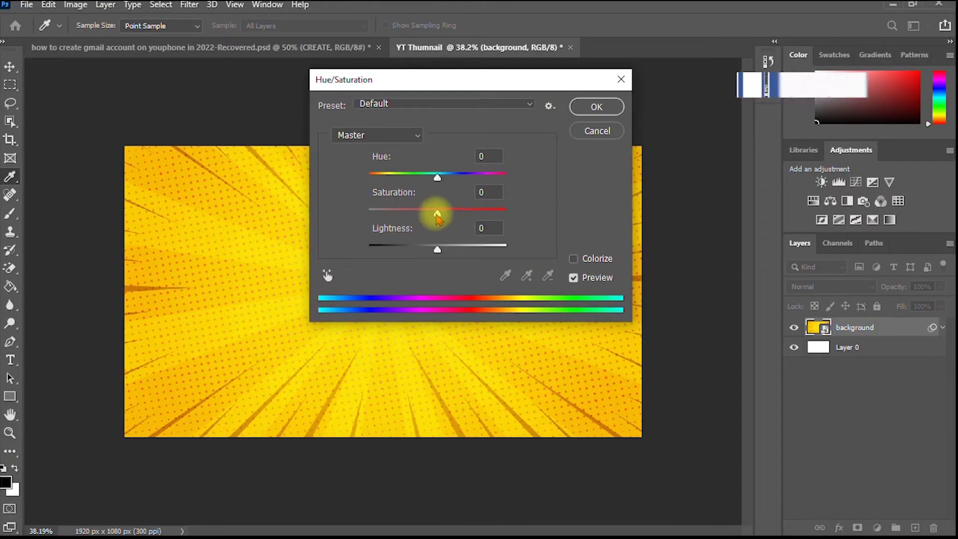
left_click_drag(437, 216, 362, 212)
left_click(597, 111)
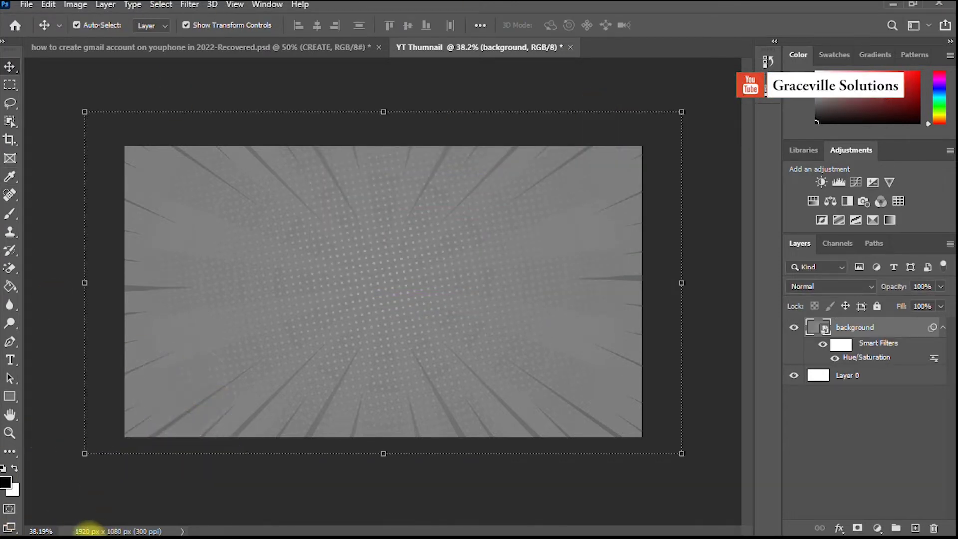
Place the image "woman on phone pointing.jpg" from the New folder into the document.
key("super")
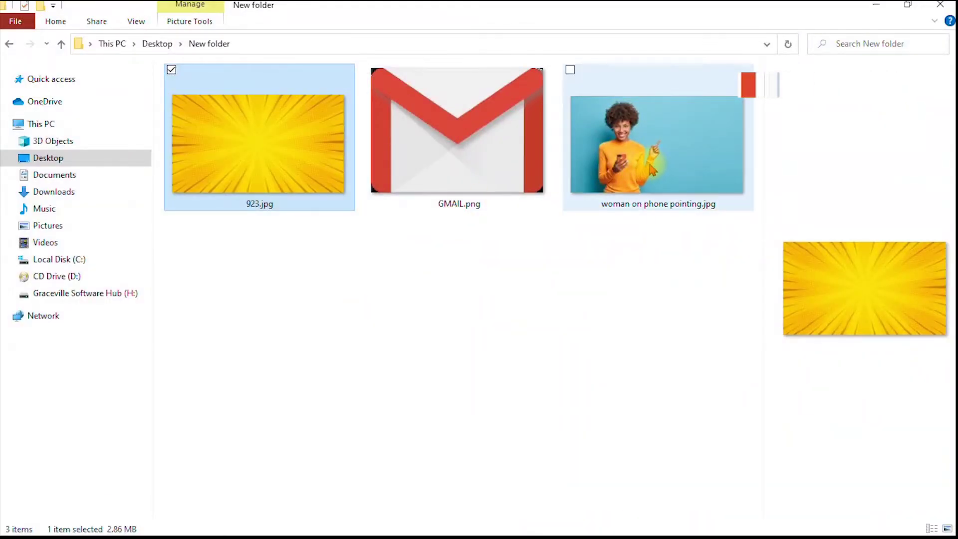
left_click_drag(653, 168, 397, 302)
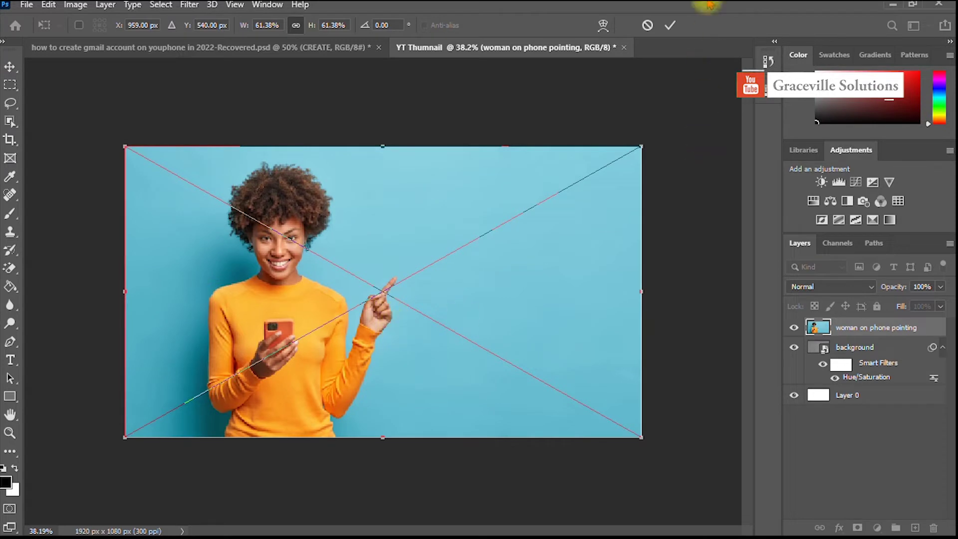
left_click(670, 25)
Shift the woman image left and enlarge it to about 69%, with its right edge at the canvas's right edge.
scroll(454, 240, "up", 2)
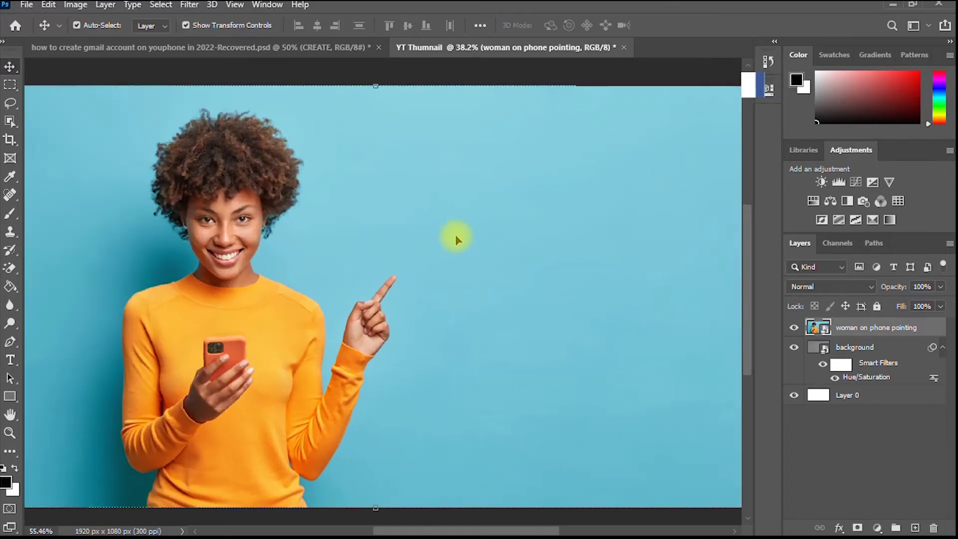
scroll(455, 235, "down", 2)
left_click_drag(411, 340, 346, 333)
left_click_drag(526, 308, 522, 318)
left_click_drag(599, 292, 669, 306)
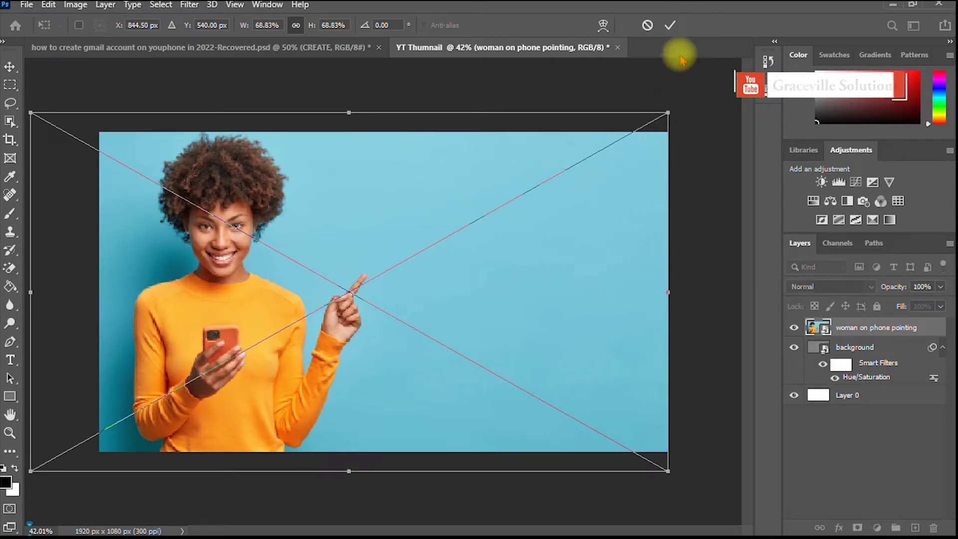
left_click(670, 24)
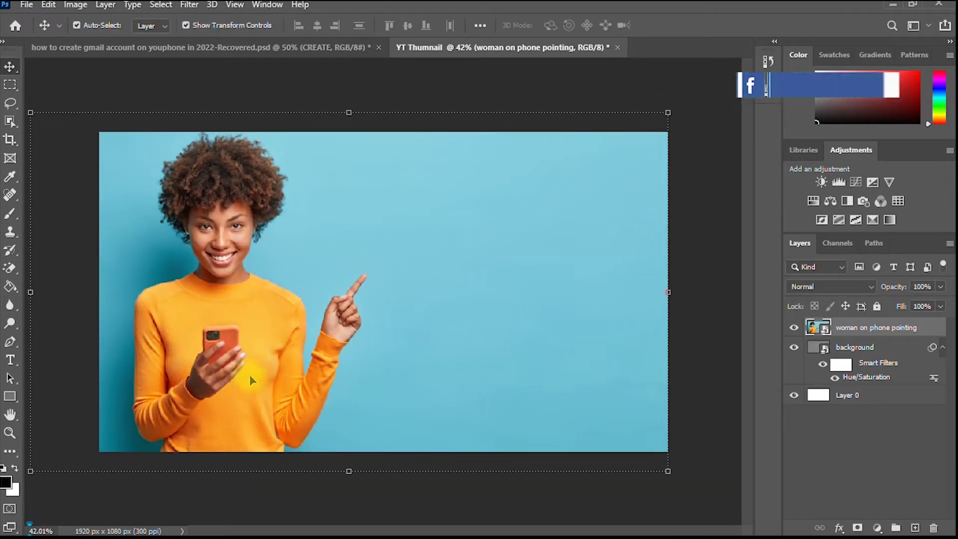
Move the starburst background layer above the woman image layer in the layer stack.
left_click(887, 349)
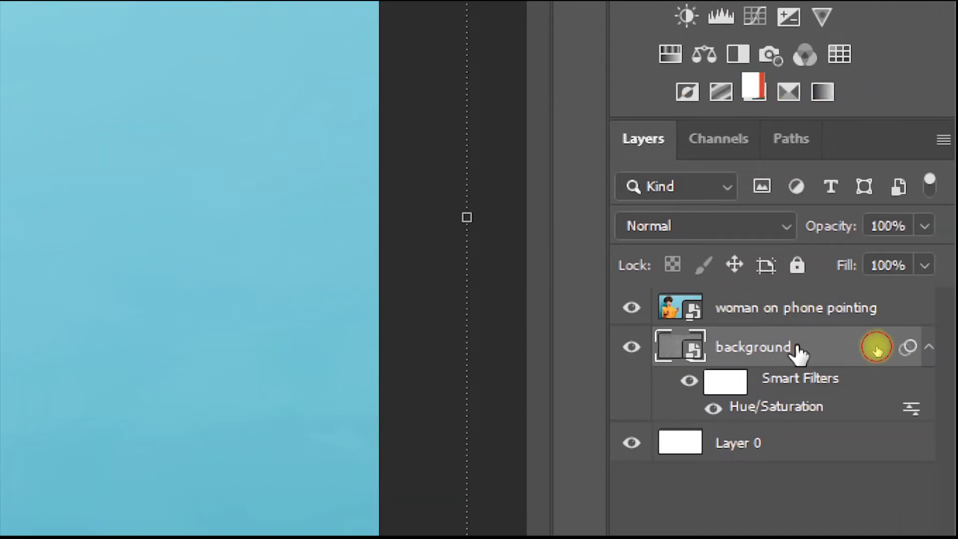
left_click_drag(799, 350, 804, 287)
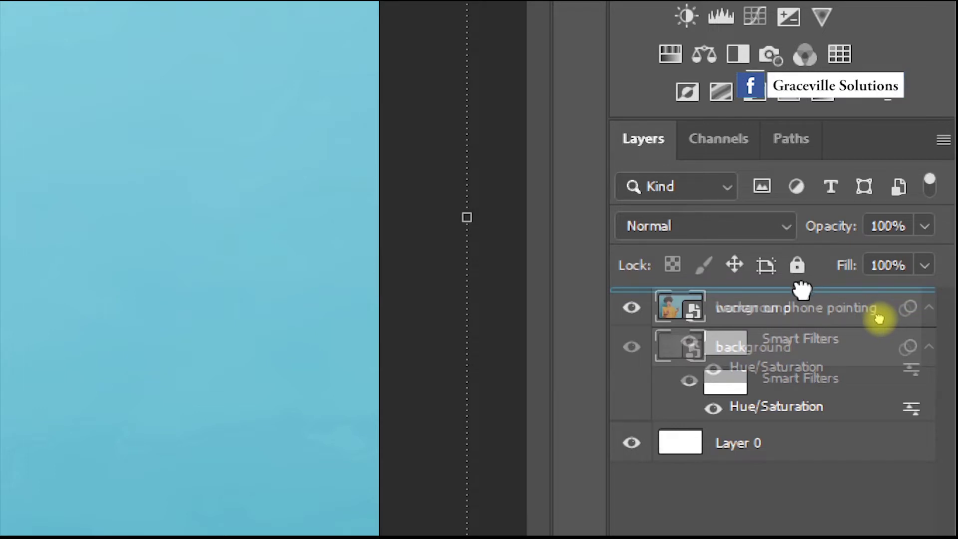
left_click_drag(802, 288, 806, 301)
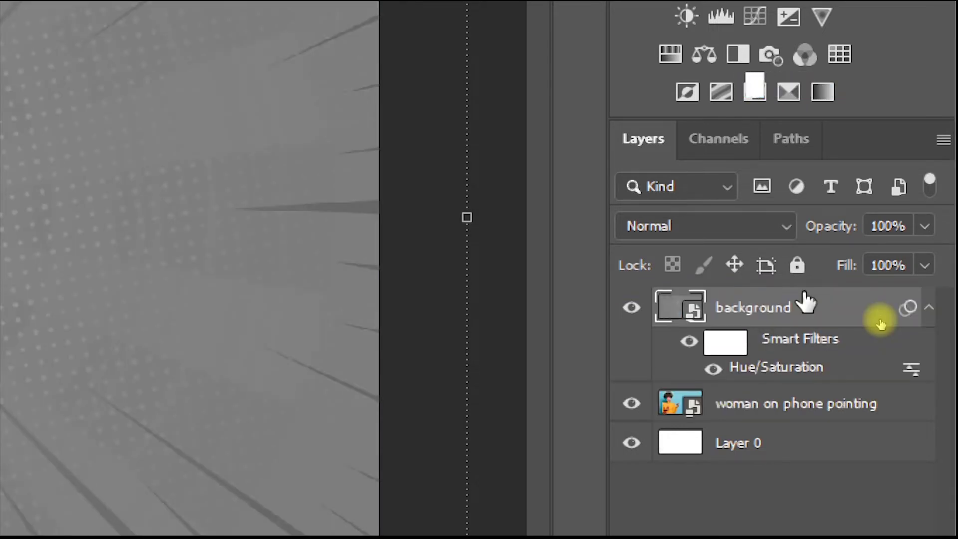
key("Escape")
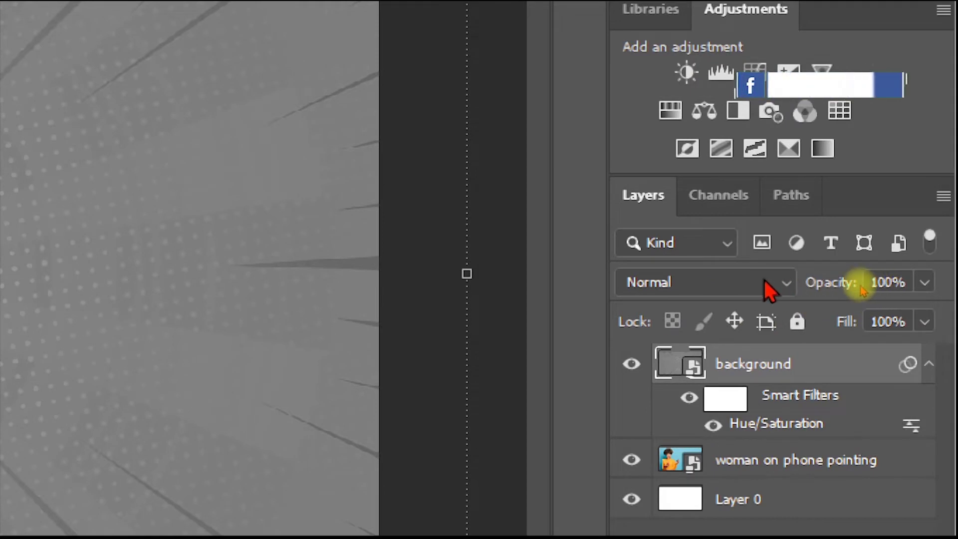
Change the starburst background layer's blend mode to Hard Light.
left_click(767, 283)
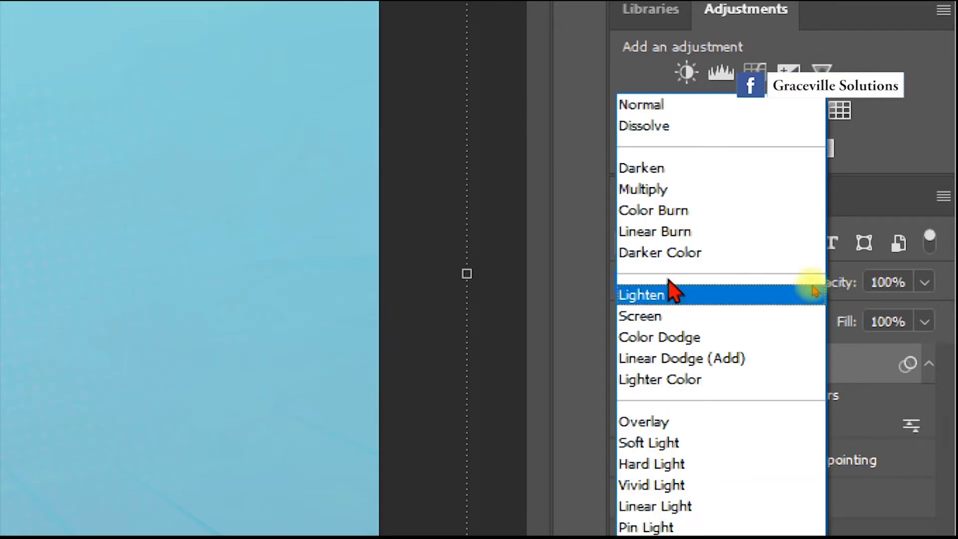
key("Down")
key("Down")
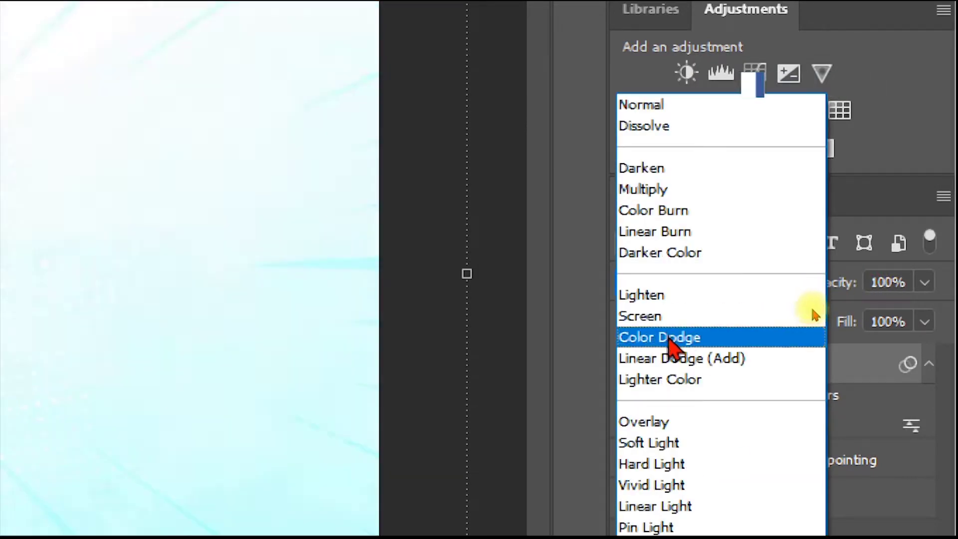
key("Up")
key("Escape")
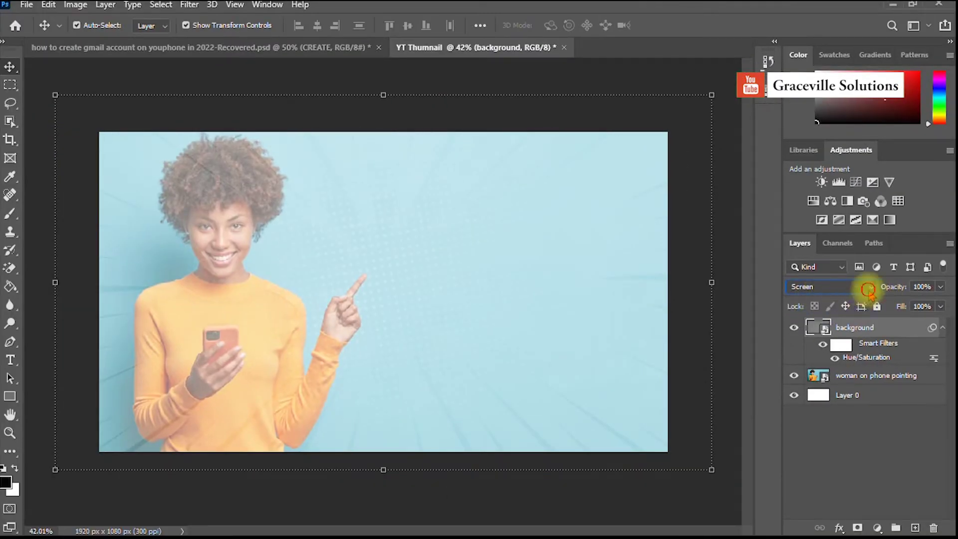
left_click(869, 289)
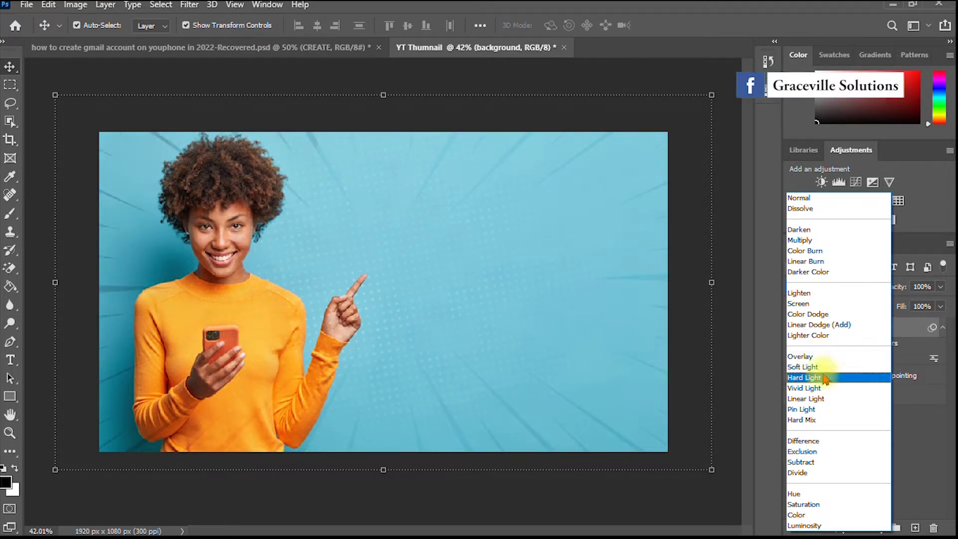
left_click(823, 378)
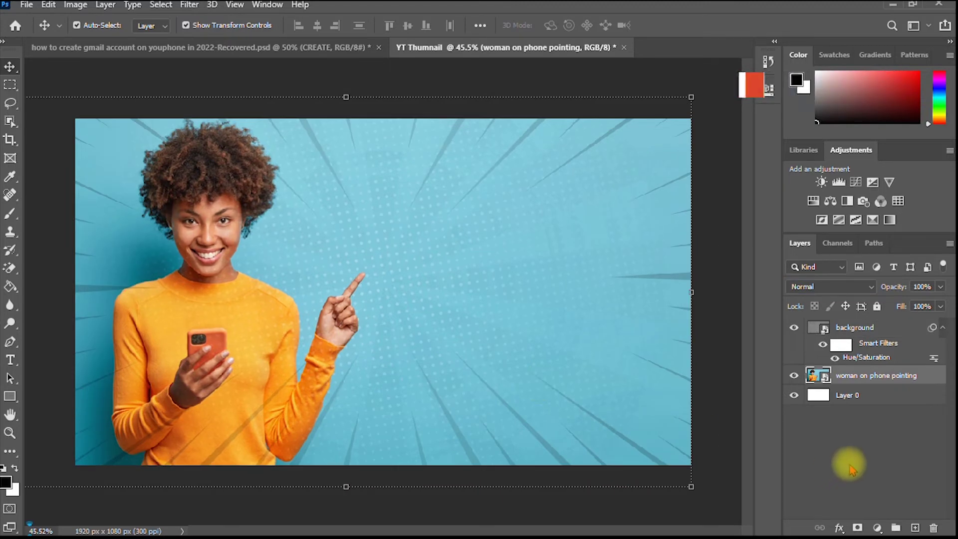
Add a white layer mask to the starburst background layer.
scroll(327, 434, "up", 3)
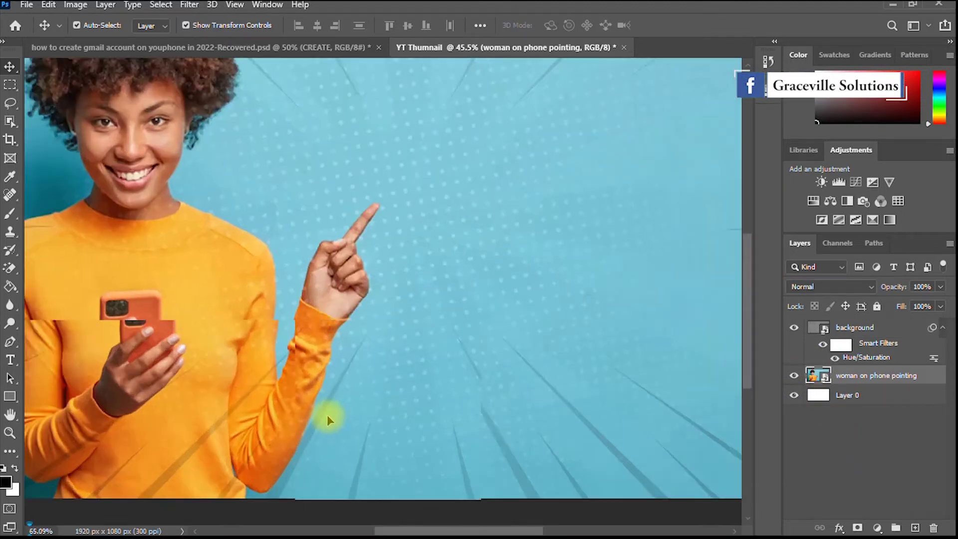
left_click(868, 335)
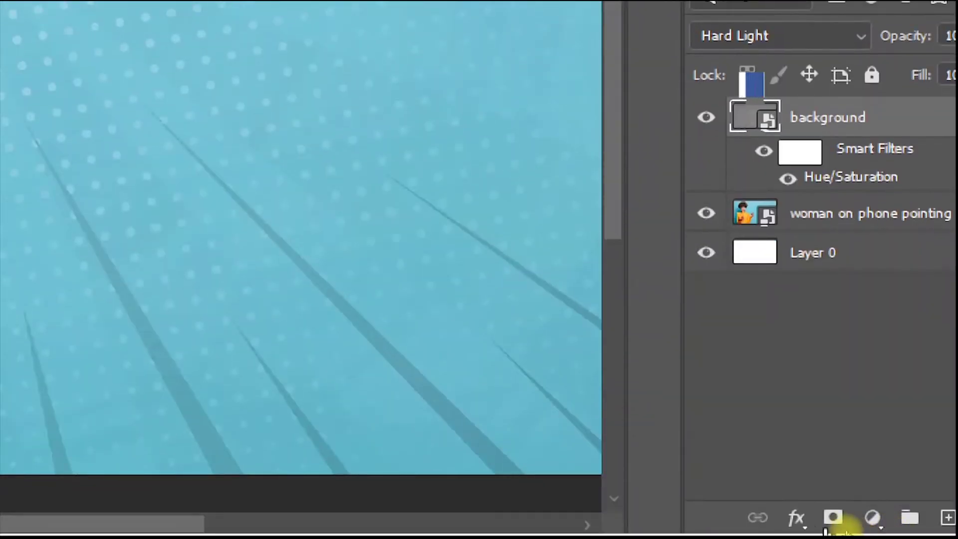
left_click(833, 517)
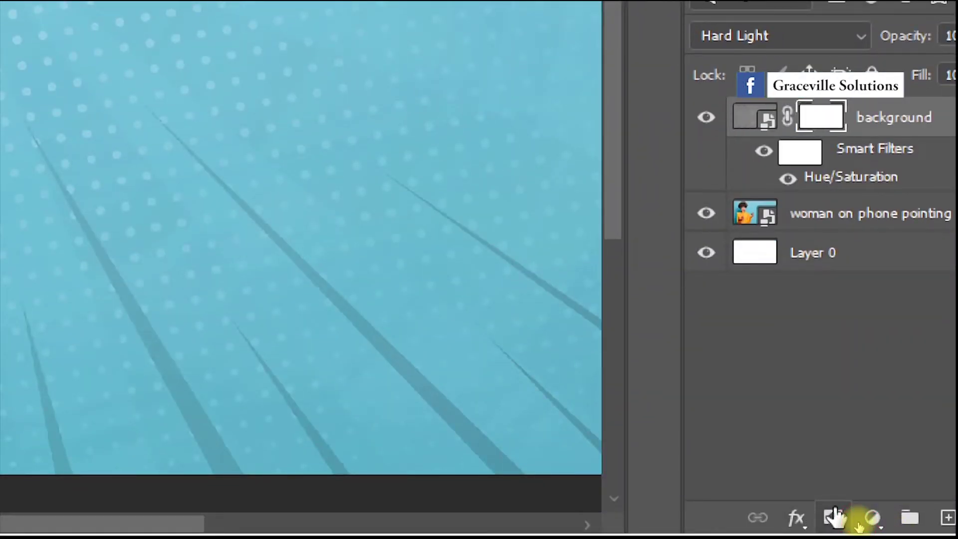
key("super")
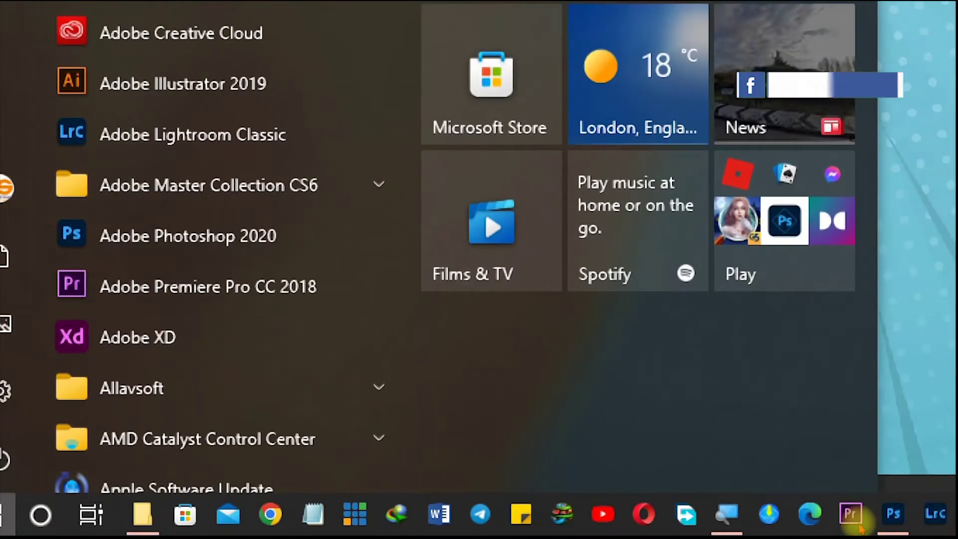
key("Escape")
Examine where the starburst lines and dots overlap the woman's sweater, face and hands.
key("space")
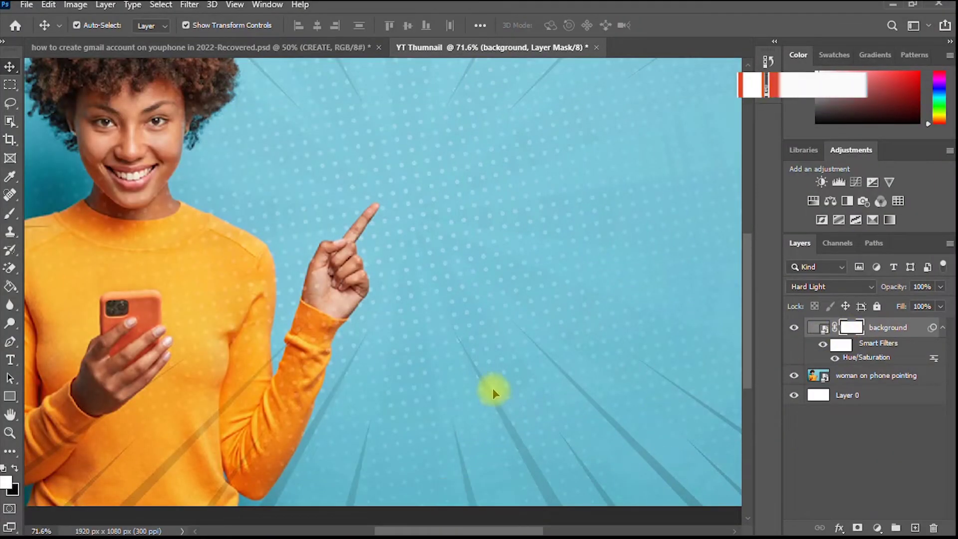
scroll(486, 387, "down", 3)
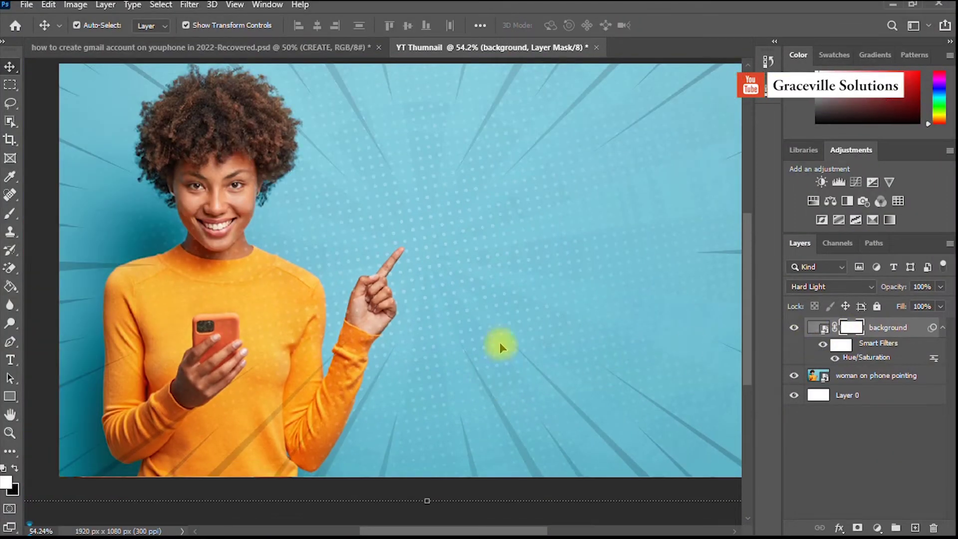
scroll(499, 345, "down", 2)
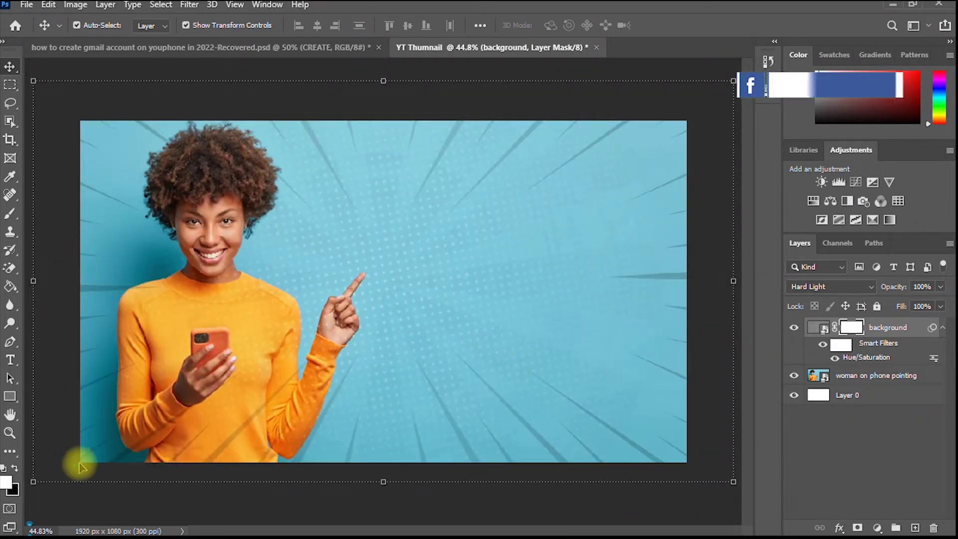
scroll(305, 345, "up", 2)
key("space")
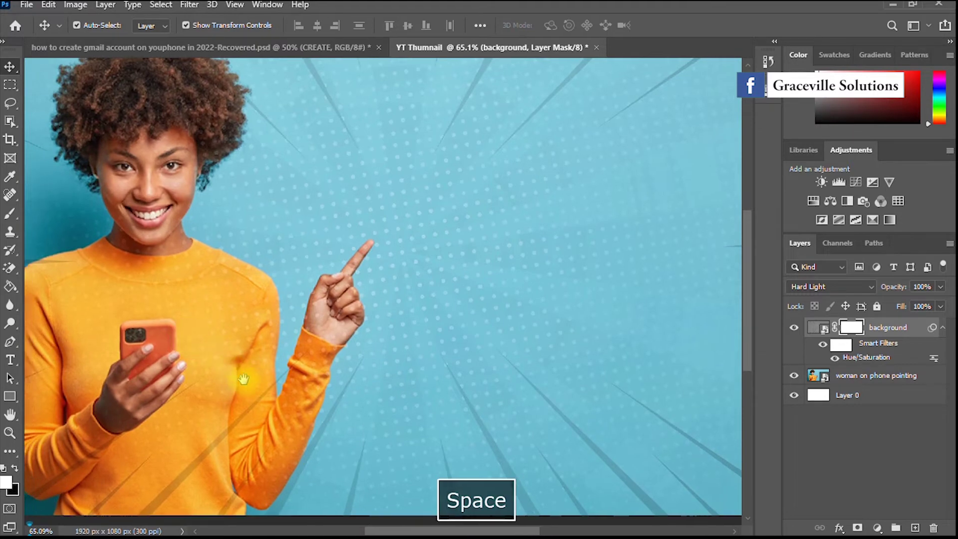
left_click_drag(191, 332, 257, 371)
scroll(262, 365, "up", 2)
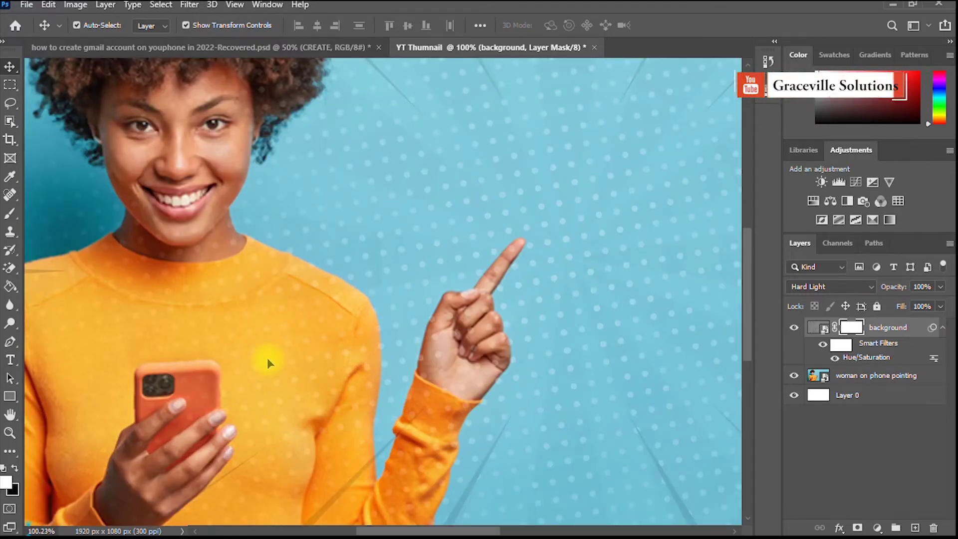
scroll(268, 355, "down", 2)
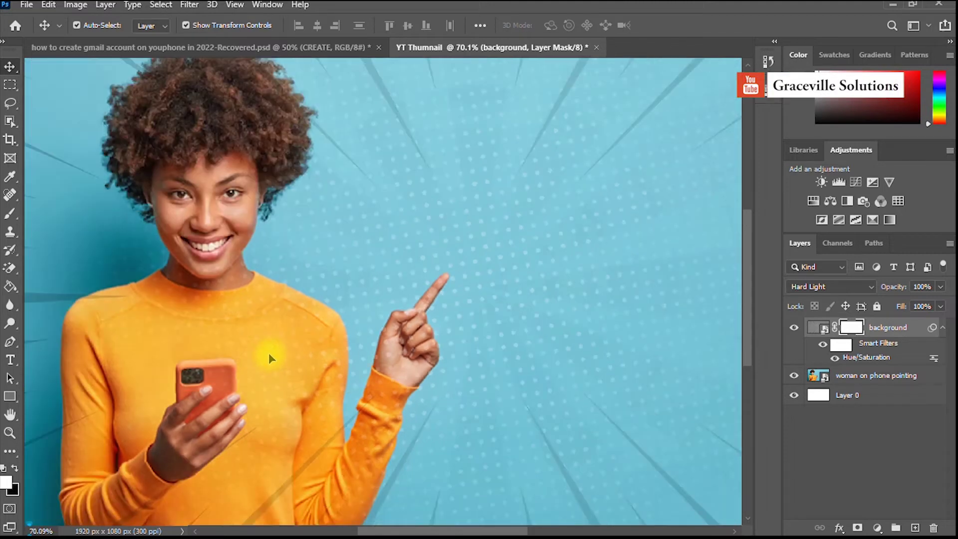
scroll(267, 352, "down", 1)
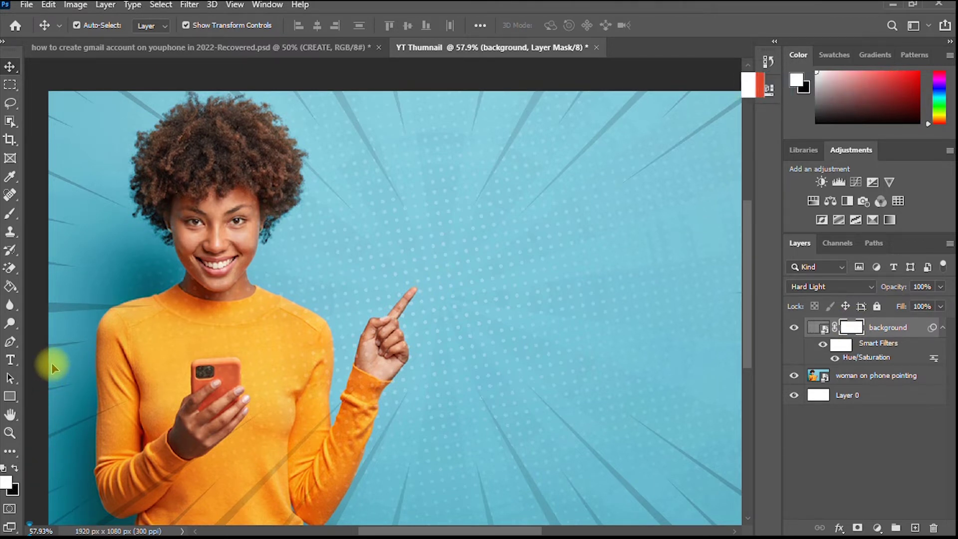
Paint the layer mask black over the woman's body and head with a soft 500 px brush to hide the starburst there.
key("b")
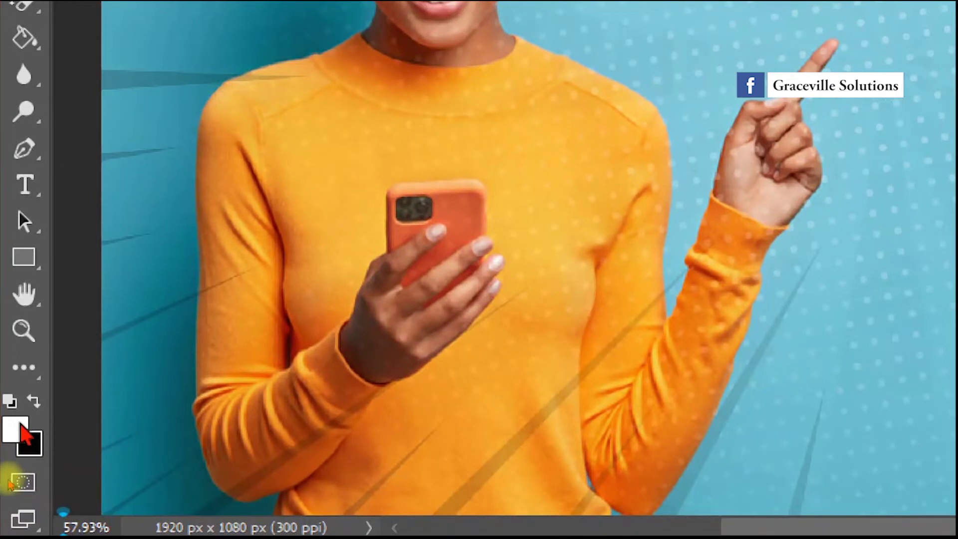
left_click(37, 404)
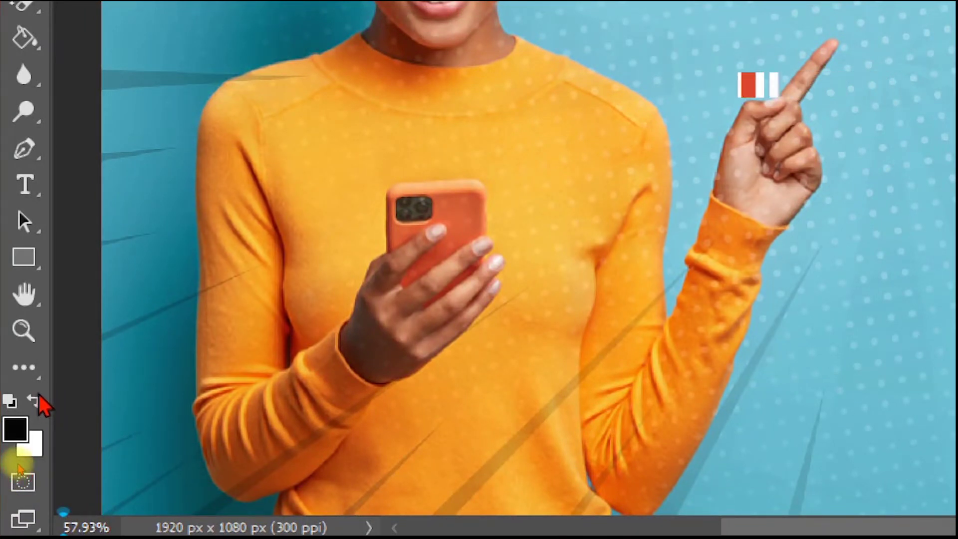
key("Escape")
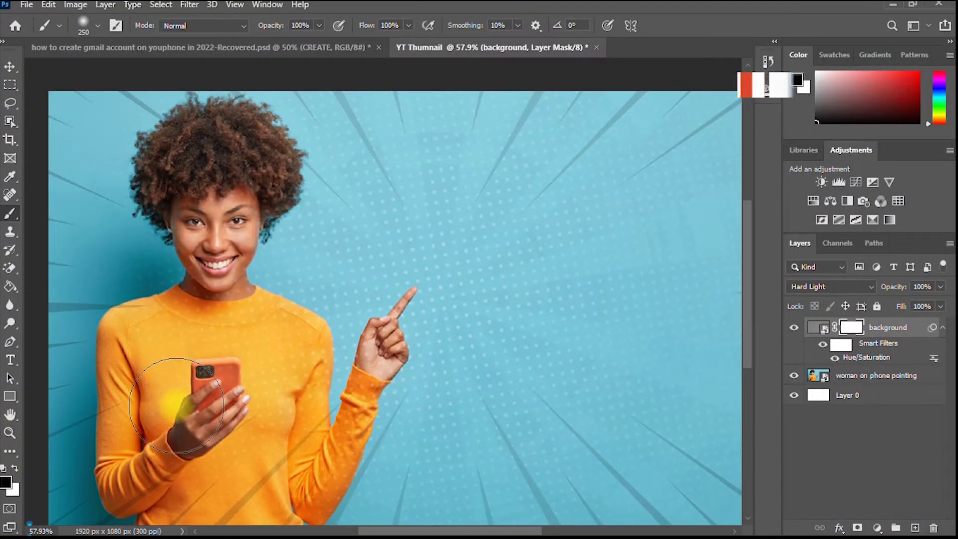
scroll(176, 405, "down", 2)
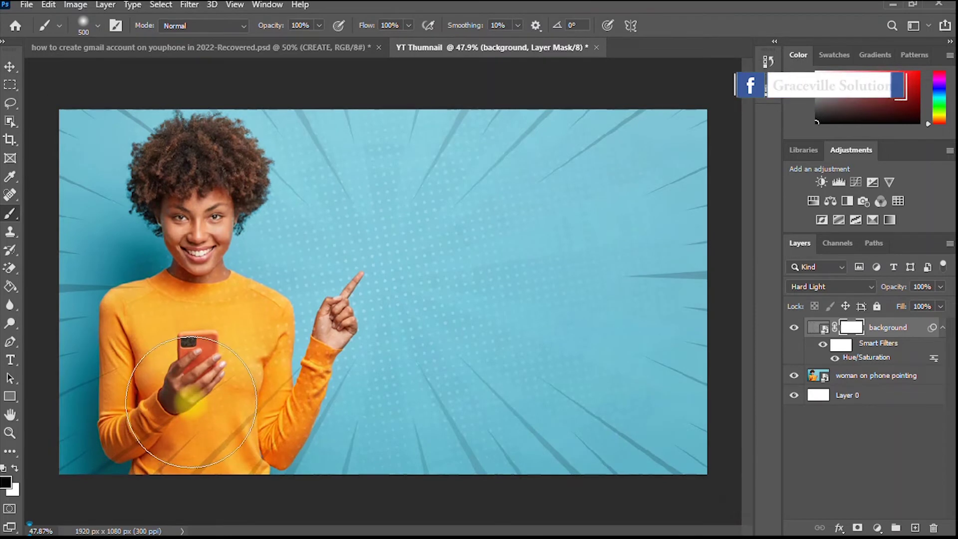
mouse_move(189, 401)
left_mouse_down()
mouse_move(166, 403)
mouse_move(144, 440)
mouse_move(161, 425)
mouse_move(138, 345)
left_mouse_up()
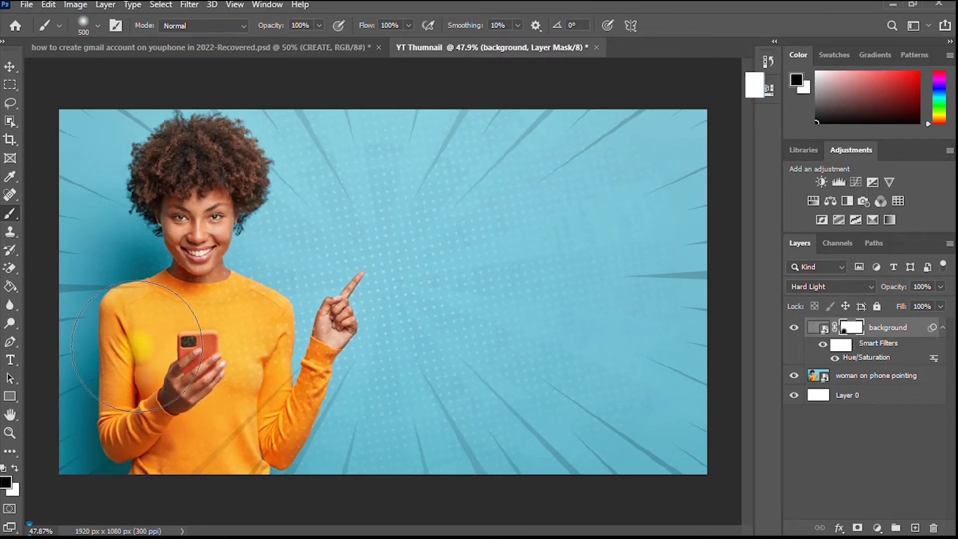
key("super+plus")
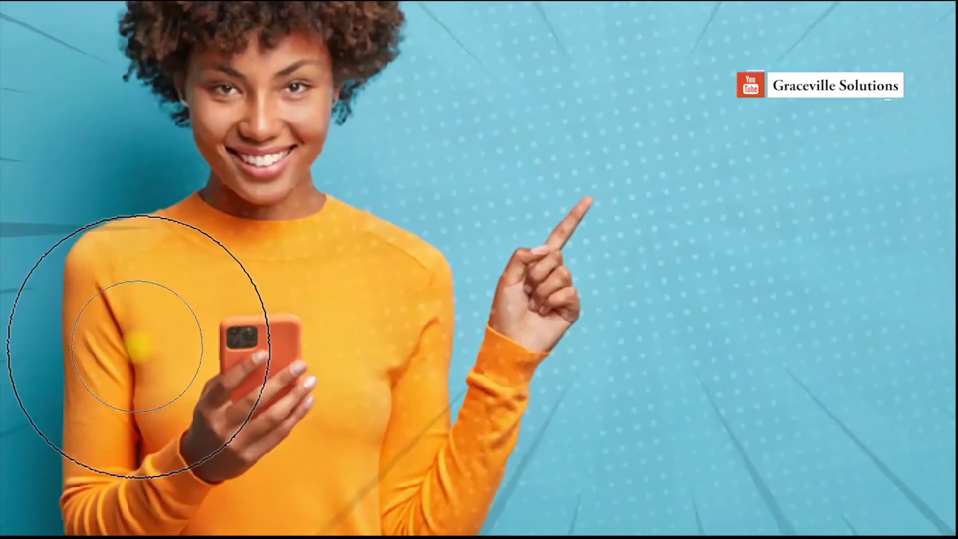
mouse_move(170, 324)
left_mouse_down()
mouse_move(136, 322)
mouse_move(207, 346)
mouse_move(215, 326)
mouse_move(248, 328)
mouse_move(237, 359)
mouse_move(266, 351)
mouse_move(273, 395)
mouse_move(262, 407)
mouse_move(283, 400)
mouse_move(191, 421)
mouse_move(178, 357)
mouse_move(137, 329)
mouse_move(214, 315)
mouse_move(211, 278)
mouse_move(218, 301)
left_mouse_up()
scroll(239, 361, "down", 1)
key("Escape")
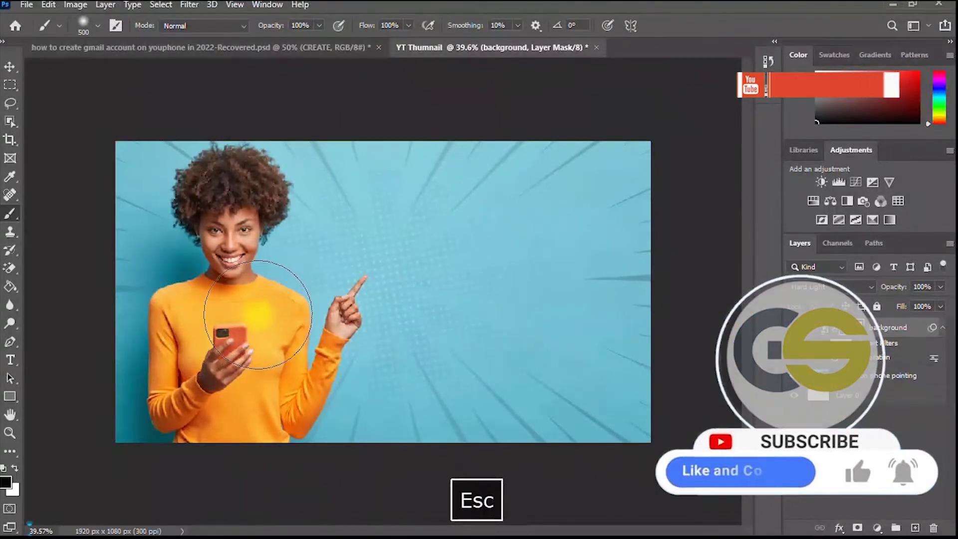
mouse_move(217, 262)
left_mouse_down()
mouse_move(192, 164)
mouse_move(215, 202)
mouse_move(247, 193)
mouse_move(256, 203)
left_mouse_up()
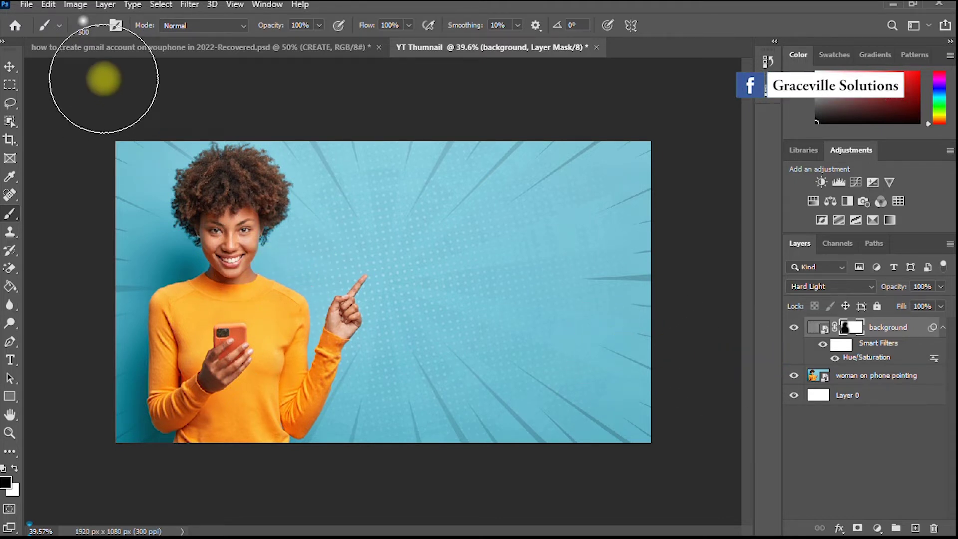
left_click(10, 67)
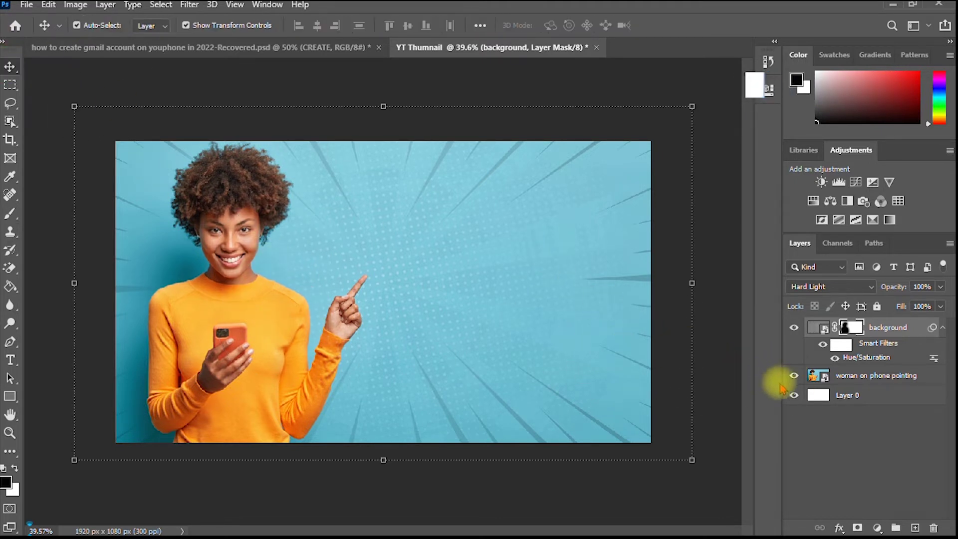
Apply a Brightness/Contrast adjustment to the woman image layer with the contrast set to 31.
left_click(818, 381)
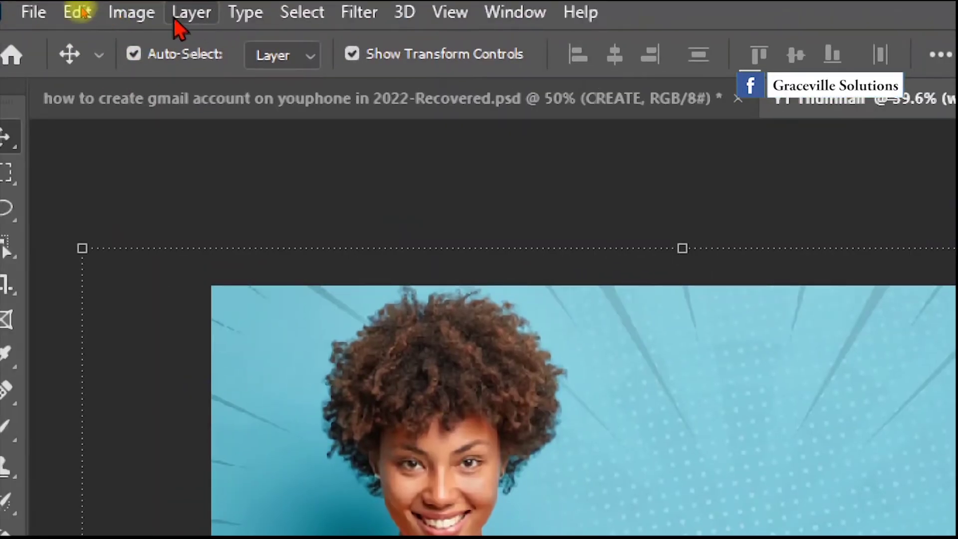
left_click(76, 6)
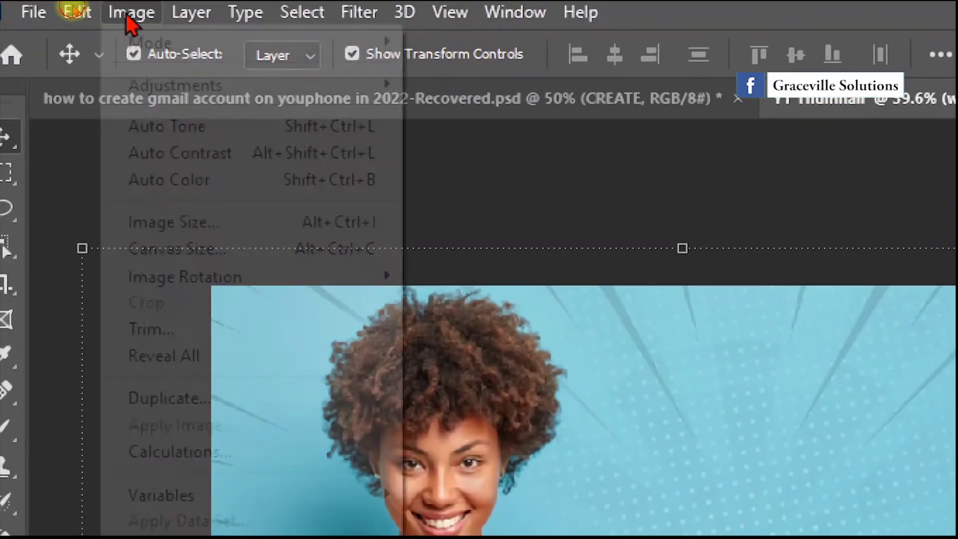
mouse_move(147, 95)
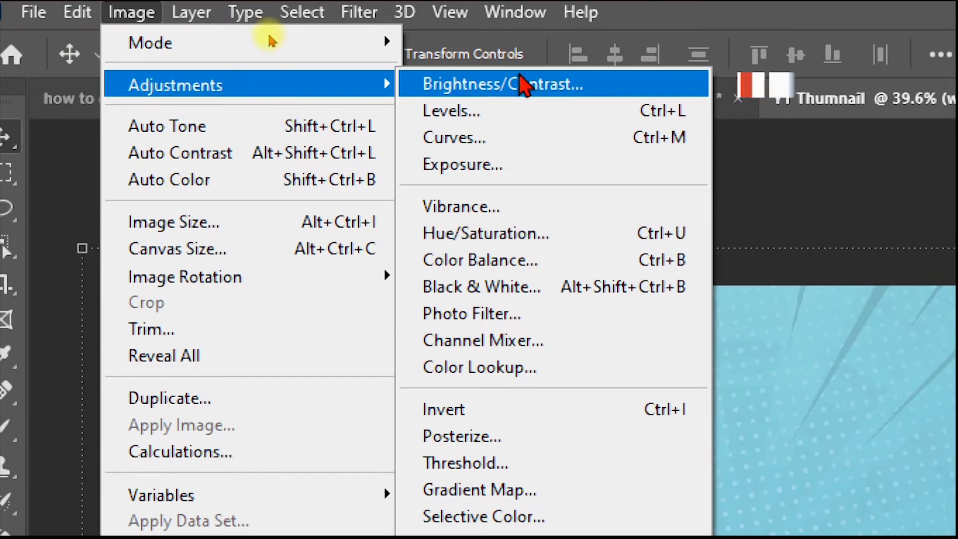
left_click(523, 85)
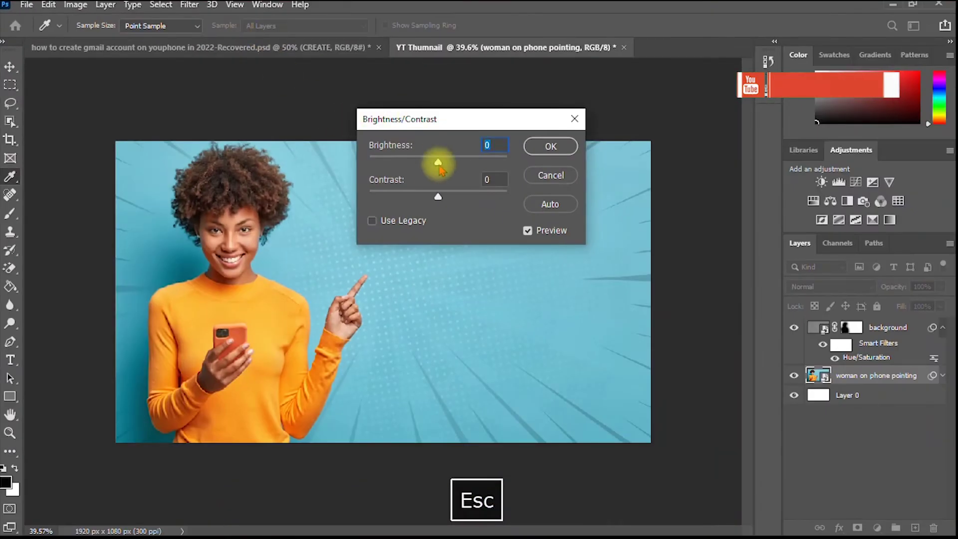
left_click_drag(440, 200, 460, 204)
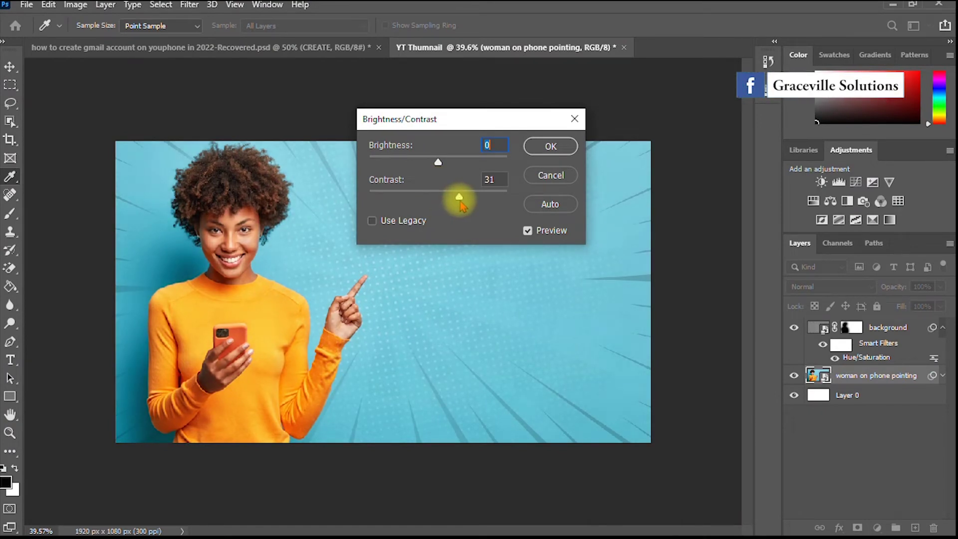
left_click(551, 146)
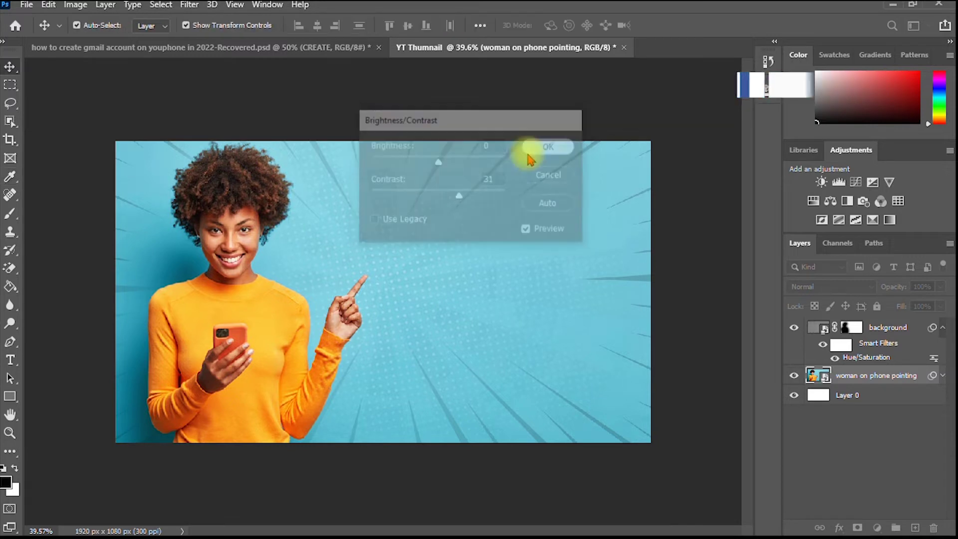
Add the text CREATE in black 12 pt Montserrat ExtraBold on the empty background beside the woman's head.
scroll(340, 265, "up", 1)
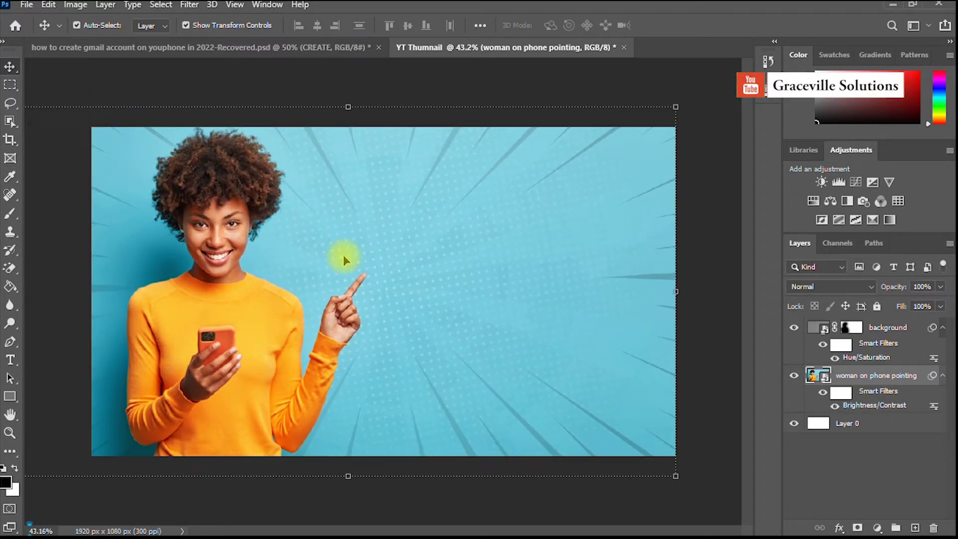
left_click(10, 359)
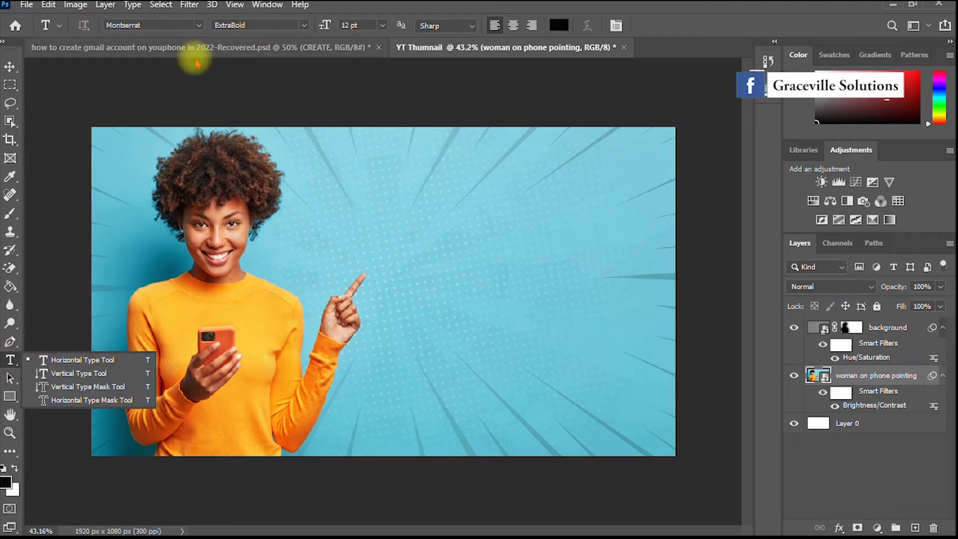
left_click(386, 209)
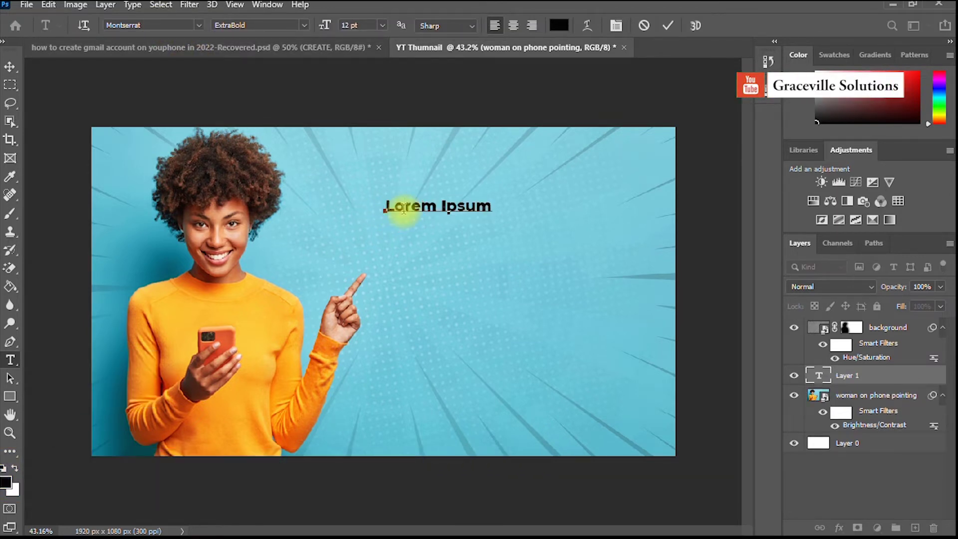
key("super")
key("space")
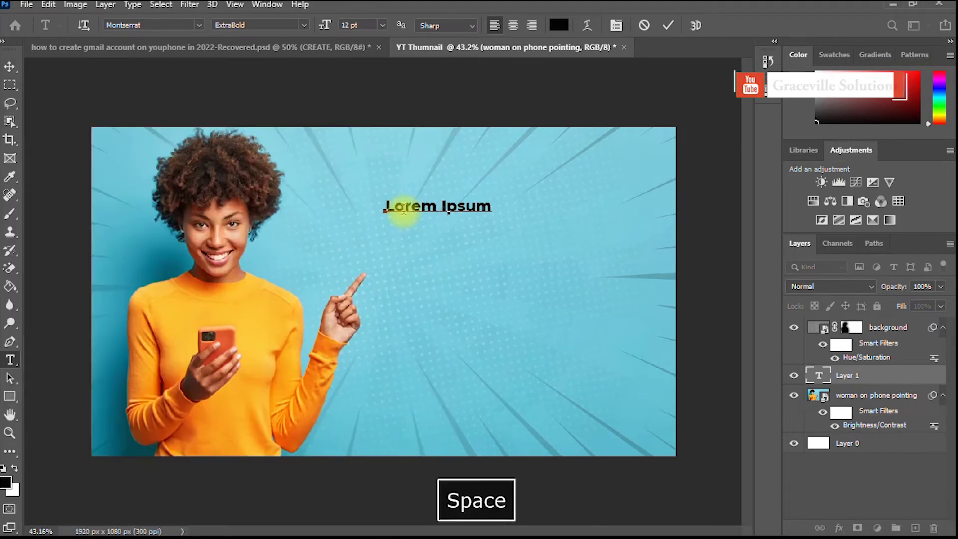
key("ctrl+a")
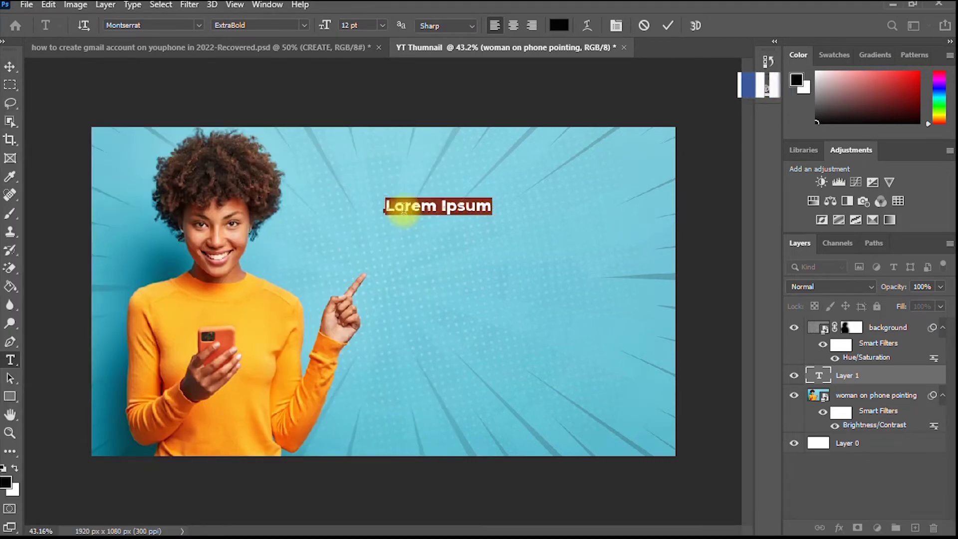
type("G")
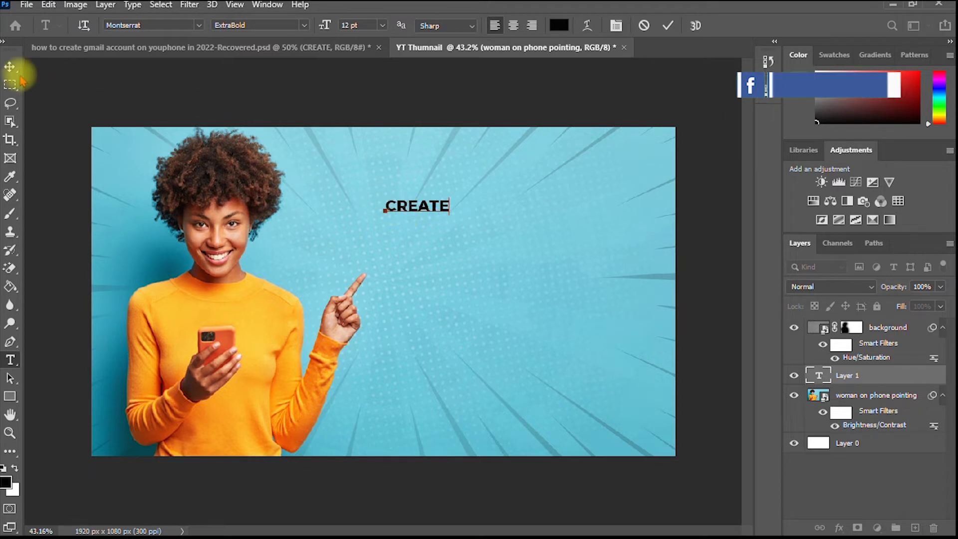
Enlarge the CREATE text to about 409% across the space beside the woman's head and place its layer above the background layer.
left_click(10, 66)
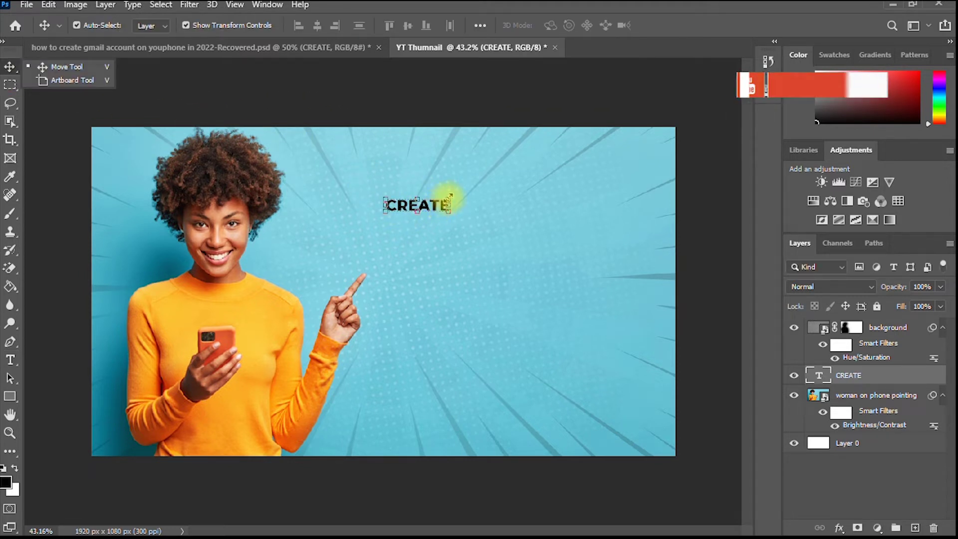
left_click_drag(451, 198, 612, 152)
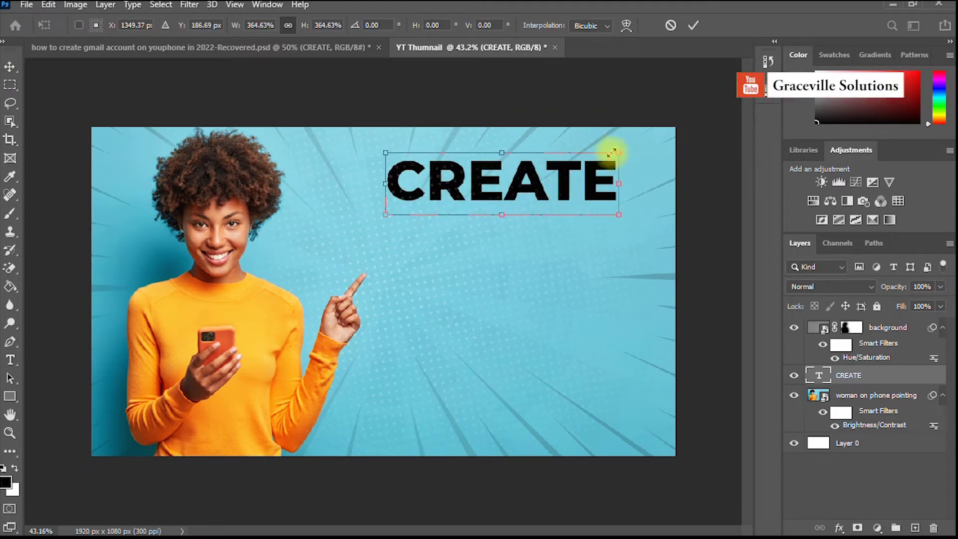
left_click_drag(564, 180, 562, 193)
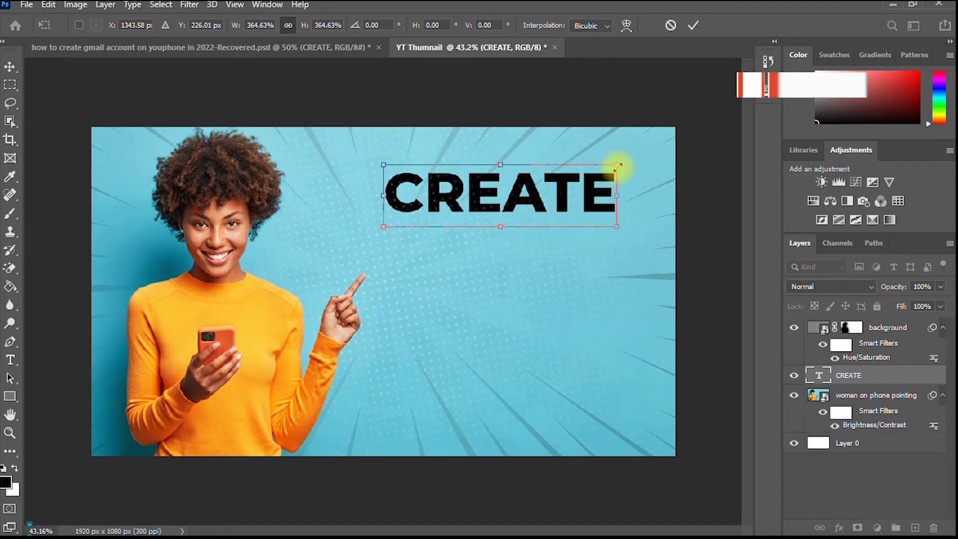
left_click_drag(618, 164, 642, 150)
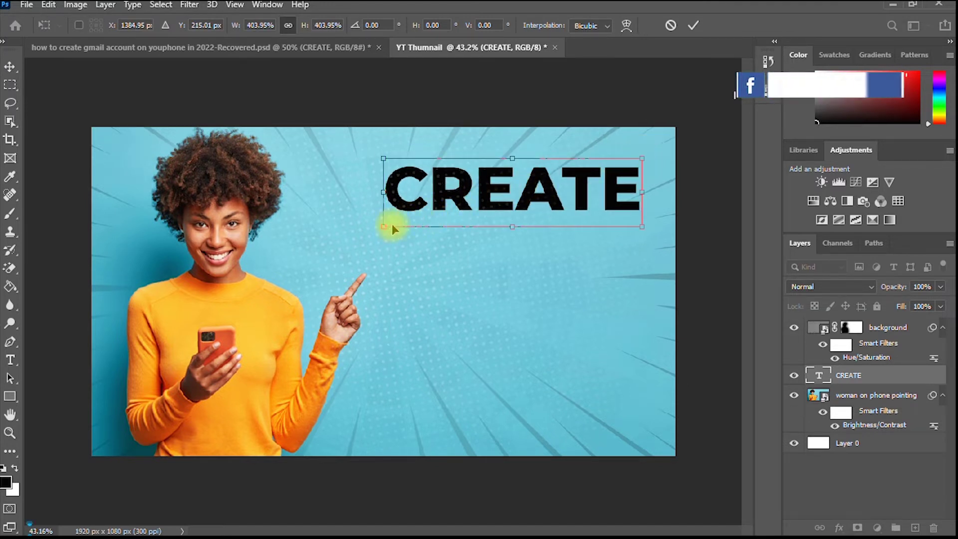
left_click_drag(380, 226, 388, 229)
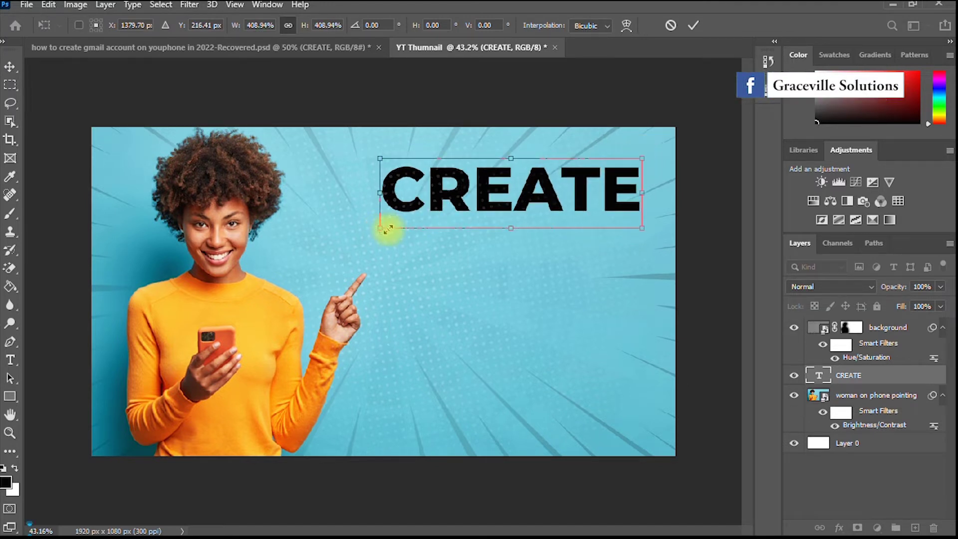
left_click(692, 26)
left_click_drag(855, 374, 867, 322)
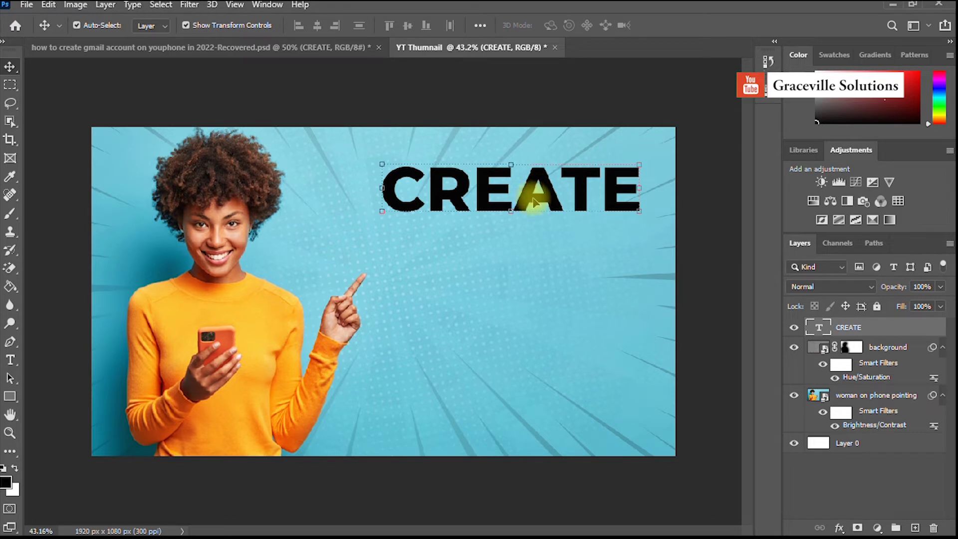
Duplicate the CREATE text directly below the original and change the copy's wording to GMAIL.
left_click_drag(537, 200, 536, 255)
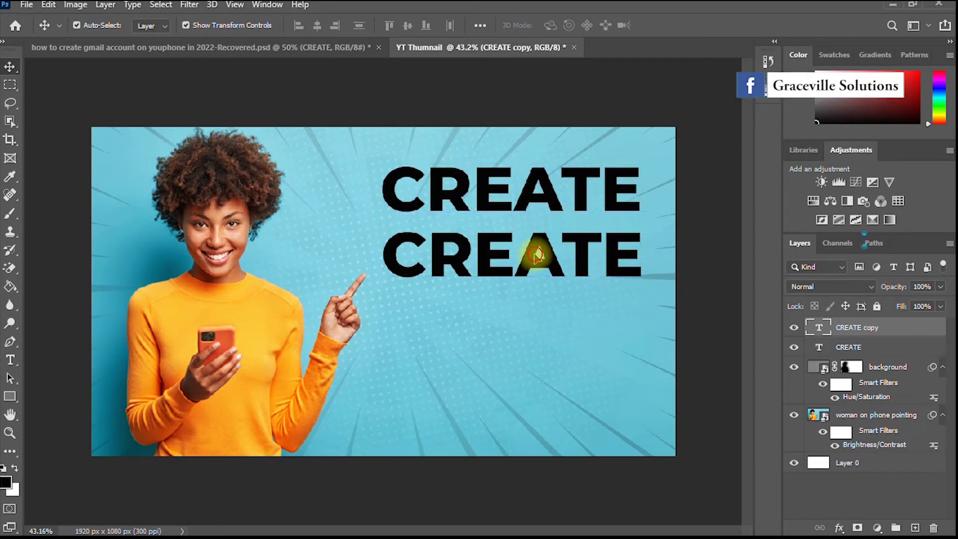
double_click(536, 252)
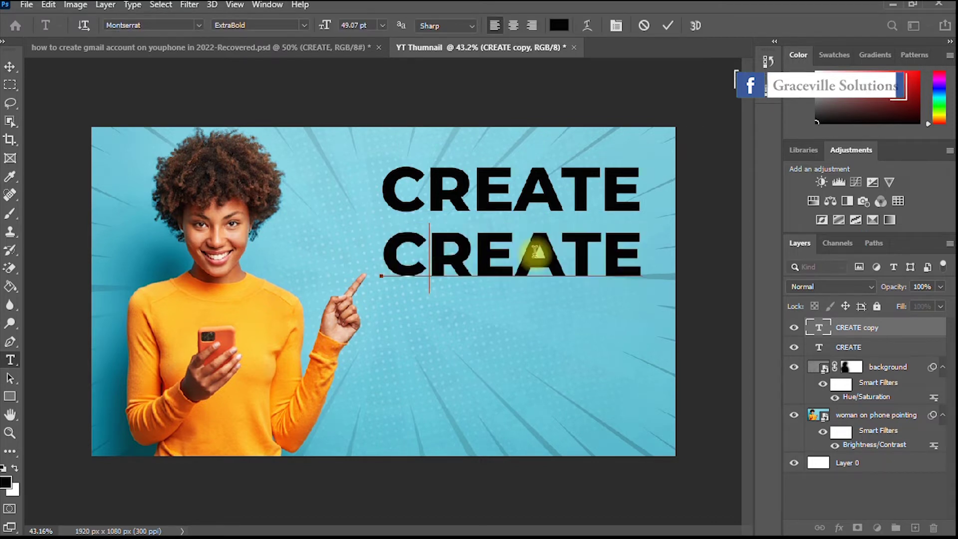
type("GMAIL")
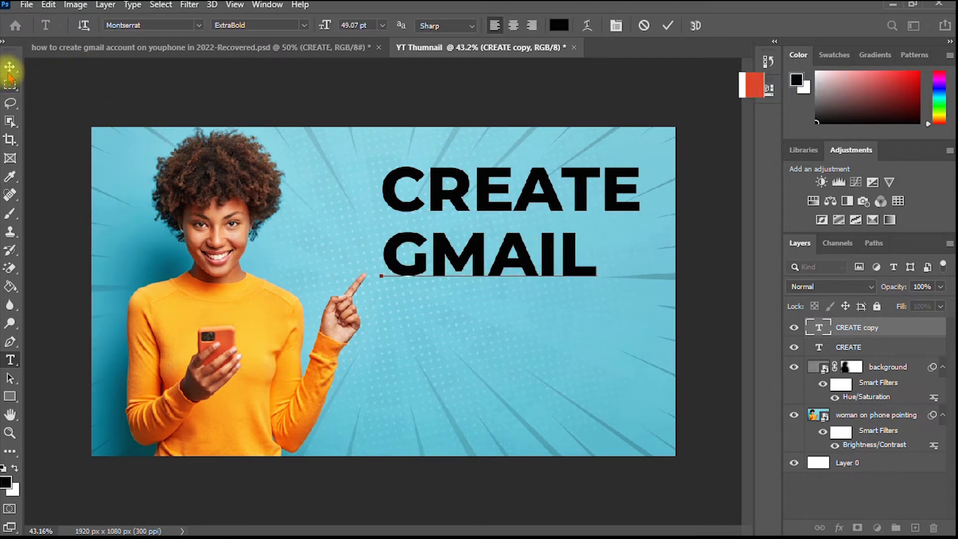
Scale the GMAIL text to about 109% and position it beneath CREATE with their right edges aligned.
left_click(9, 70)
left_click_drag(530, 269, 559, 255)
left_click_drag(628, 229, 646, 217)
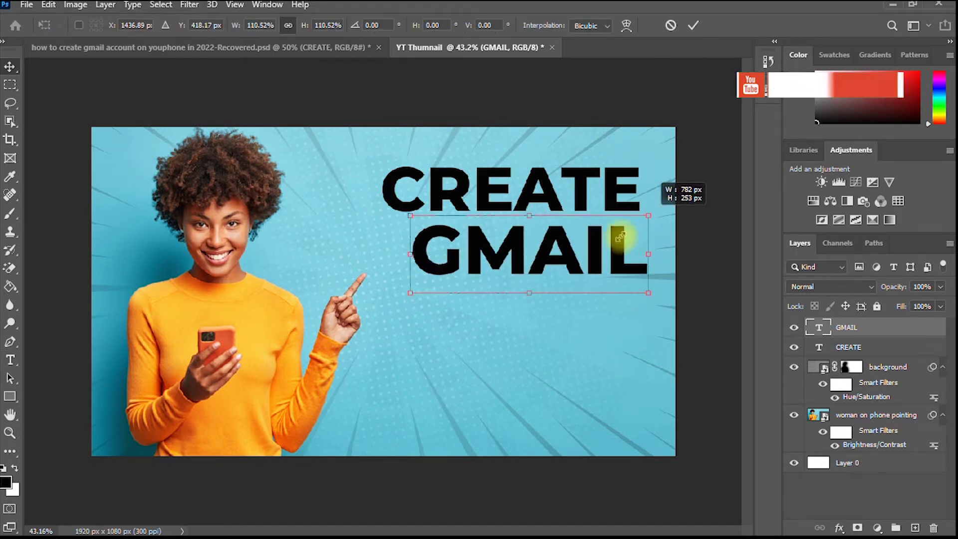
left_click_drag(515, 265, 508, 274)
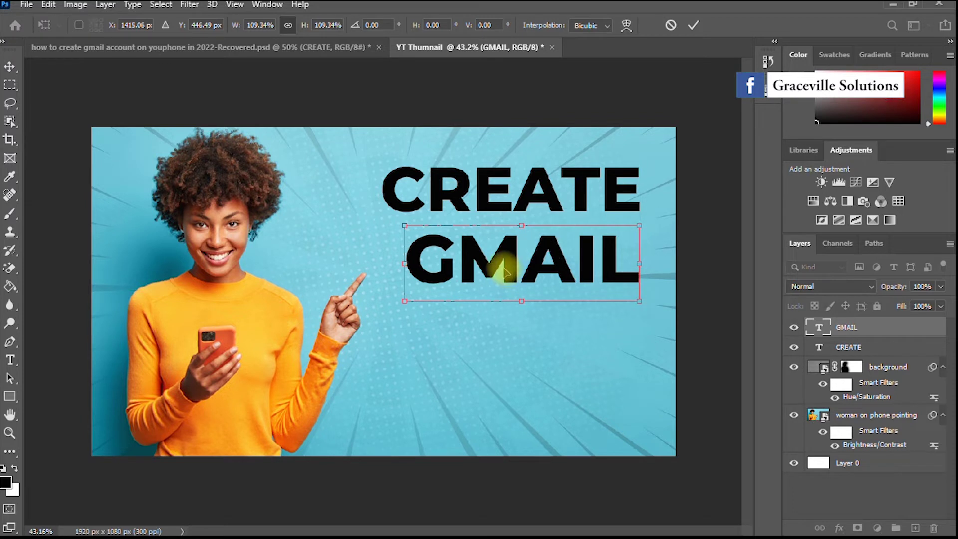
key("Return")
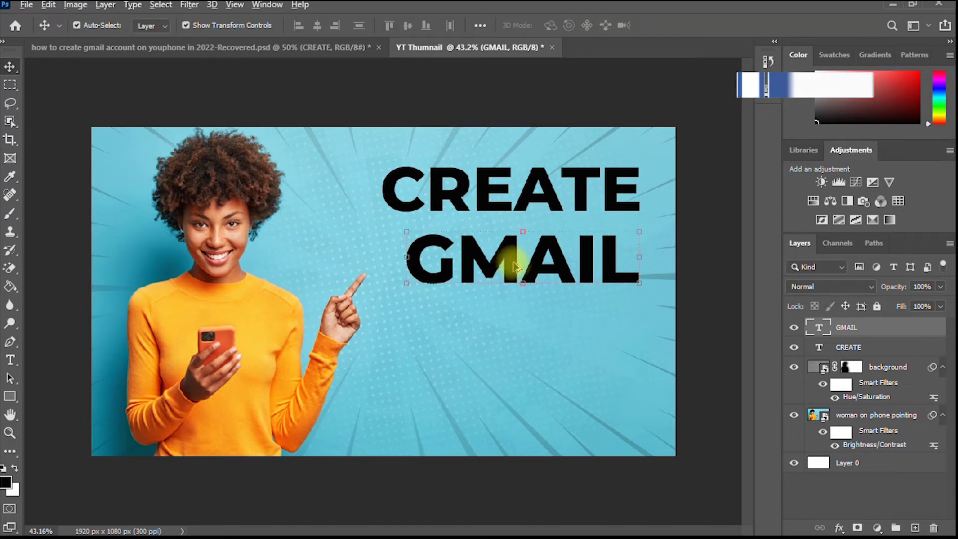
Duplicate the GMAIL text below itself and change the copy's wording to ON PHONE.
left_click_drag(507, 261, 510, 328, "alt")
double_click(509, 321)
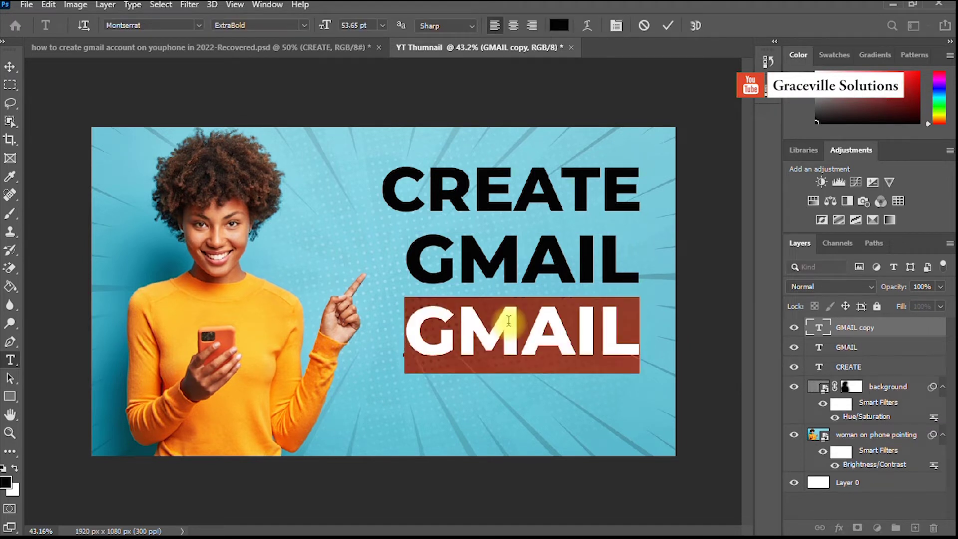
type("ON ")
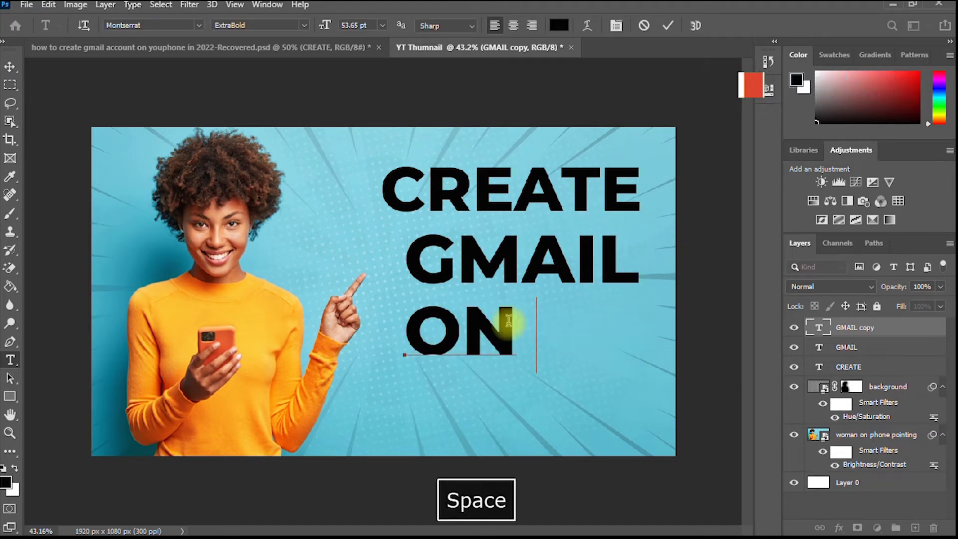
type("PHONE")
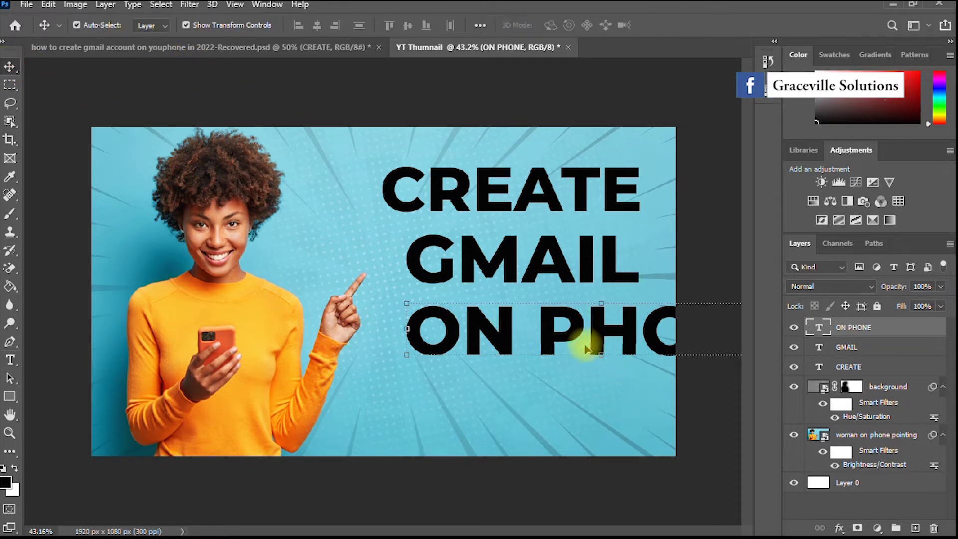
Scale the ON PHONE text to about 70% and centre both it and the GMAIL text beneath CREATE.
left_click_drag(553, 341, 452, 341)
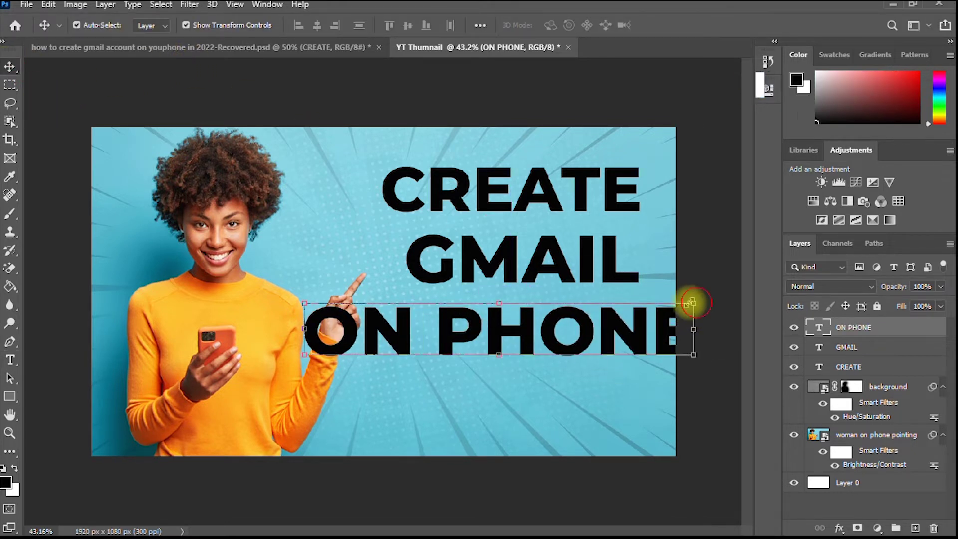
left_click_drag(689, 307, 605, 334)
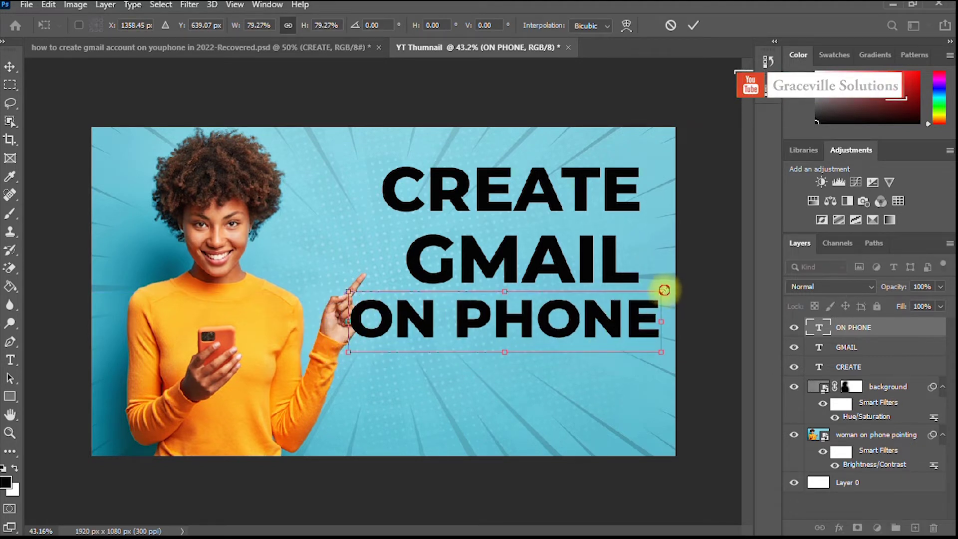
left_click_drag(664, 290, 606, 340)
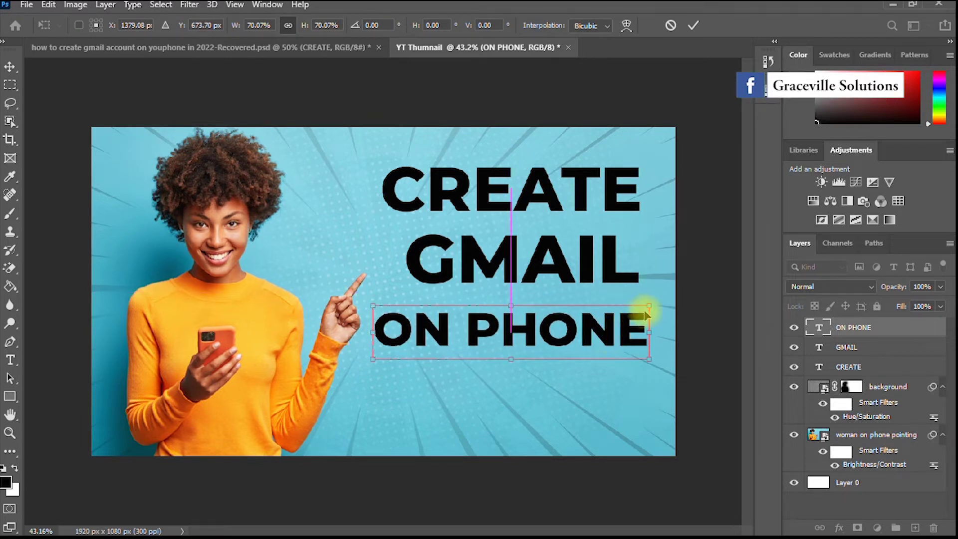
left_click_drag(654, 304, 656, 304)
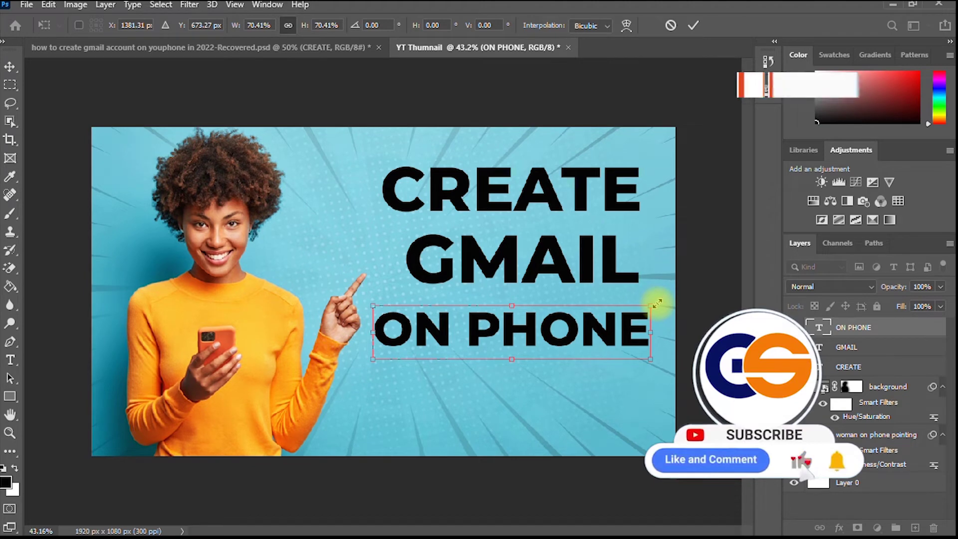
left_click(700, 27)
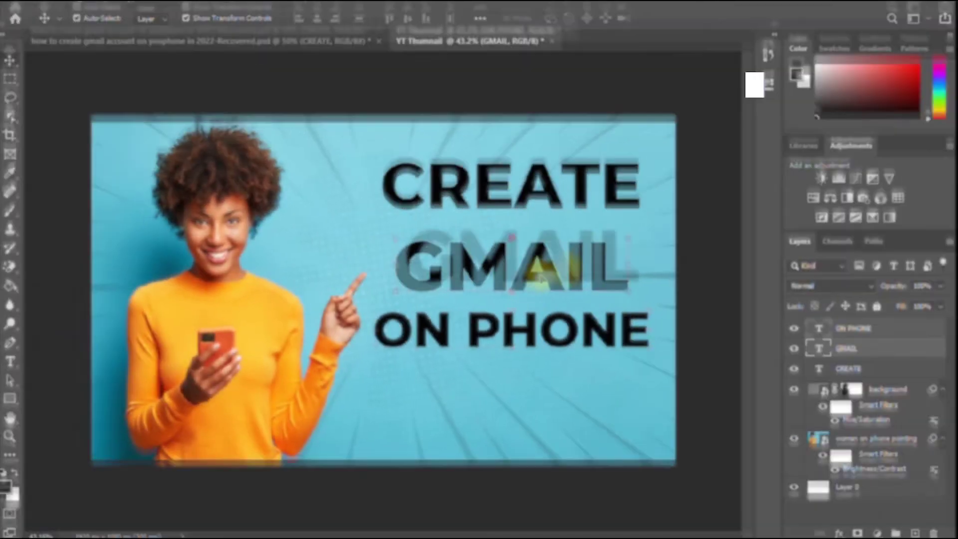
left_click(560, 268)
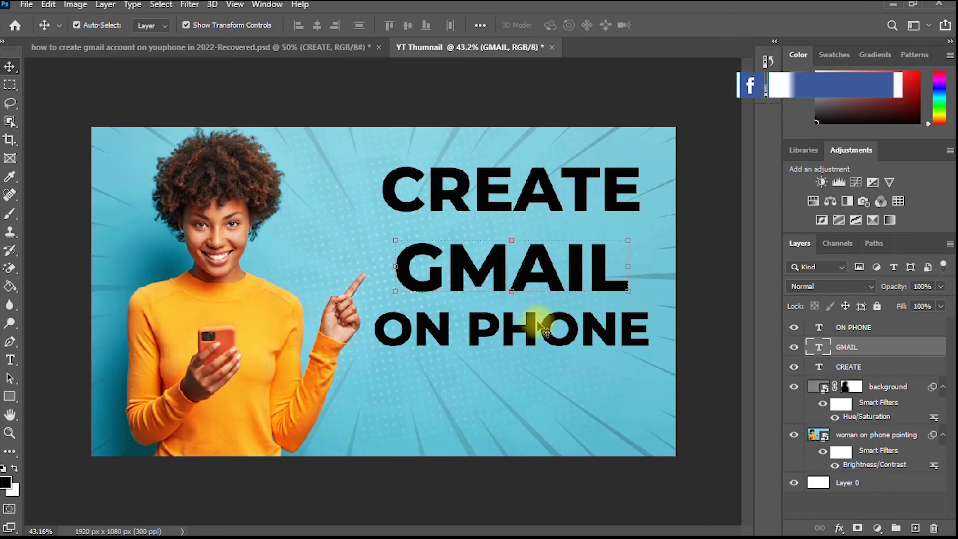
left_click(699, 260)
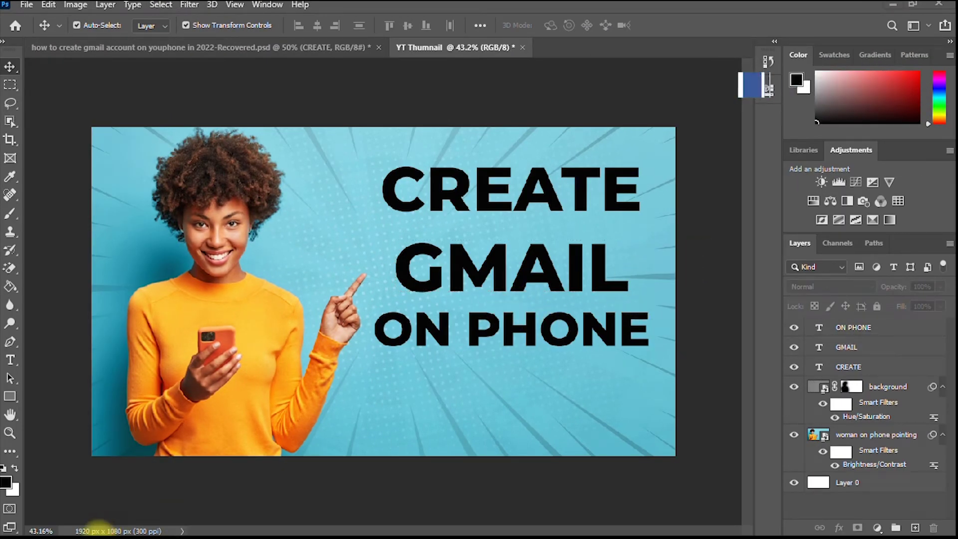
Place GMAIL.png from the desktop's New folder into the thumbnail, shrink it and position it below the ON PHONE text.
key("super")
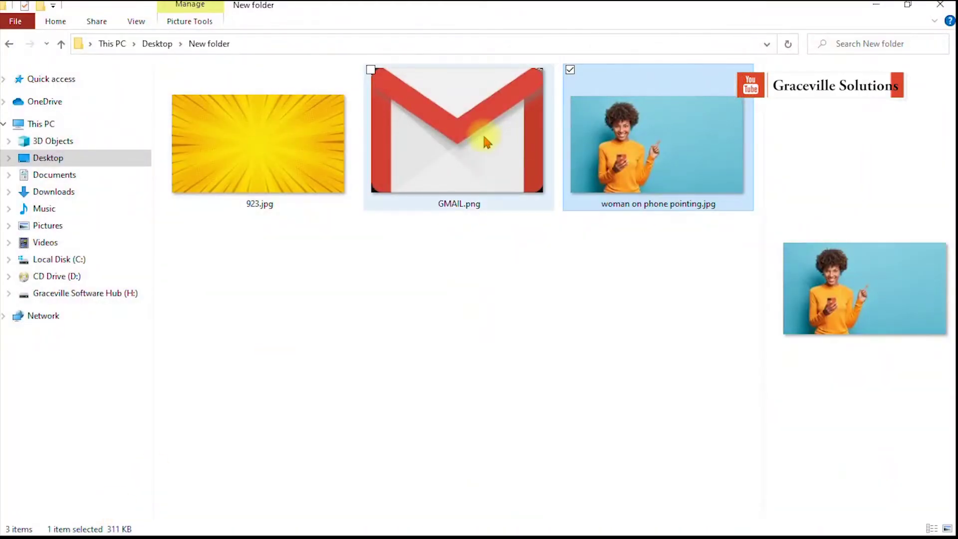
left_click_drag(483, 139, 489, 525)
left_click_drag(472, 529, 531, 382)
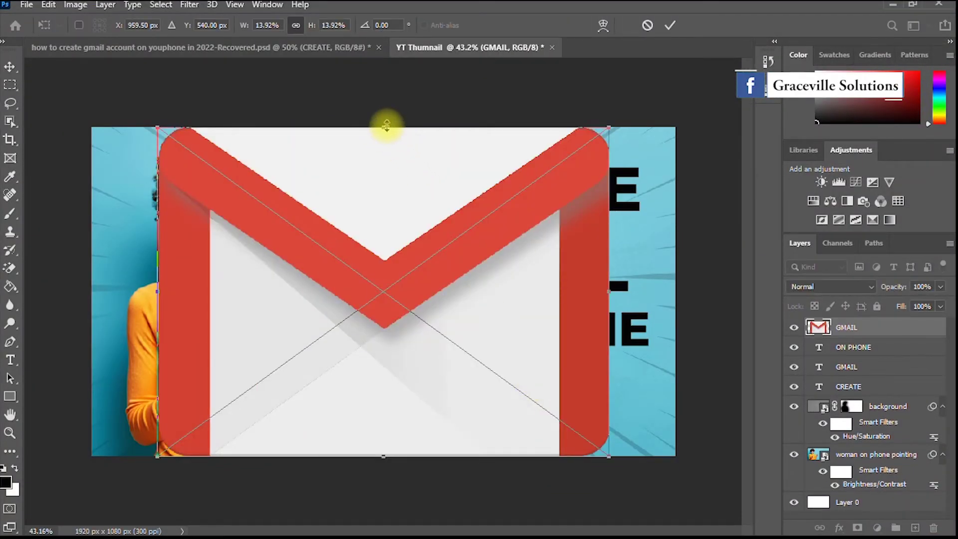
left_click_drag(383, 128, 396, 365)
key("Return")
left_click_drag(400, 451, 530, 428)
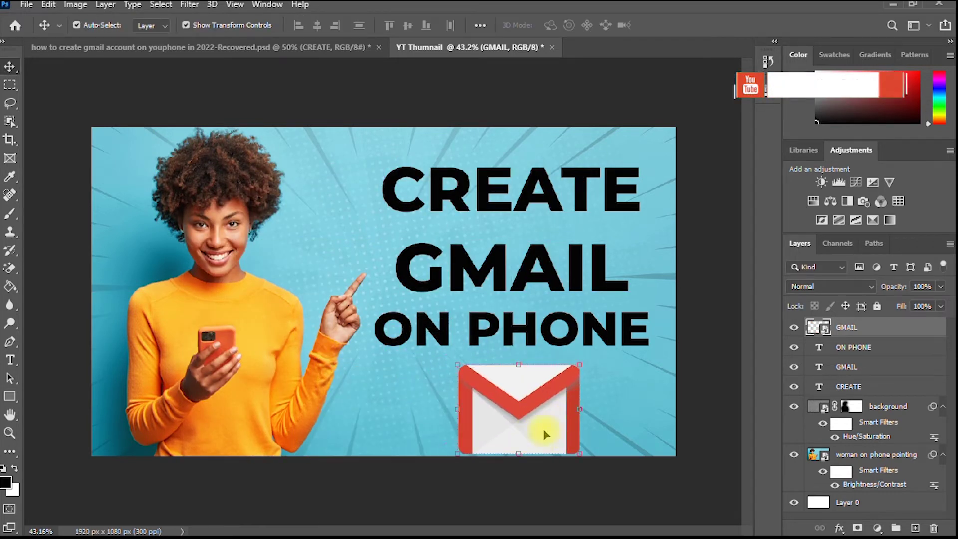
Move the GMAIL text up closer to CREATE and shift the ON PHONE text slightly up to tighten the line spacing.
left_click_drag(574, 278, 580, 272)
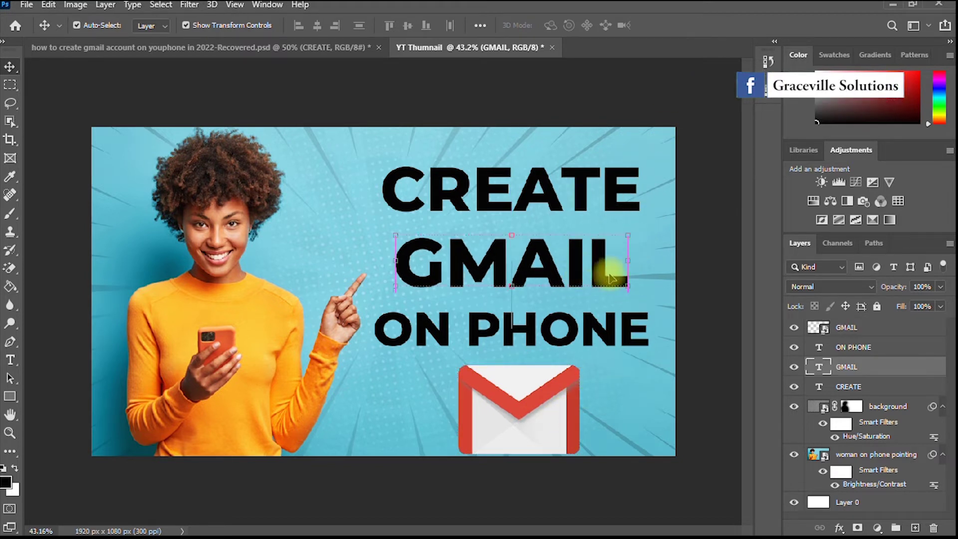
key("Up")
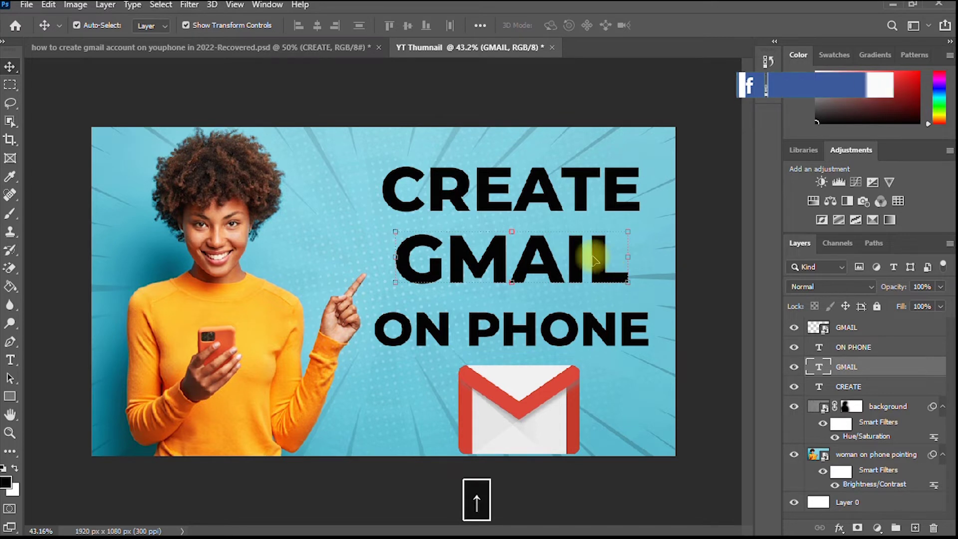
left_click(616, 340)
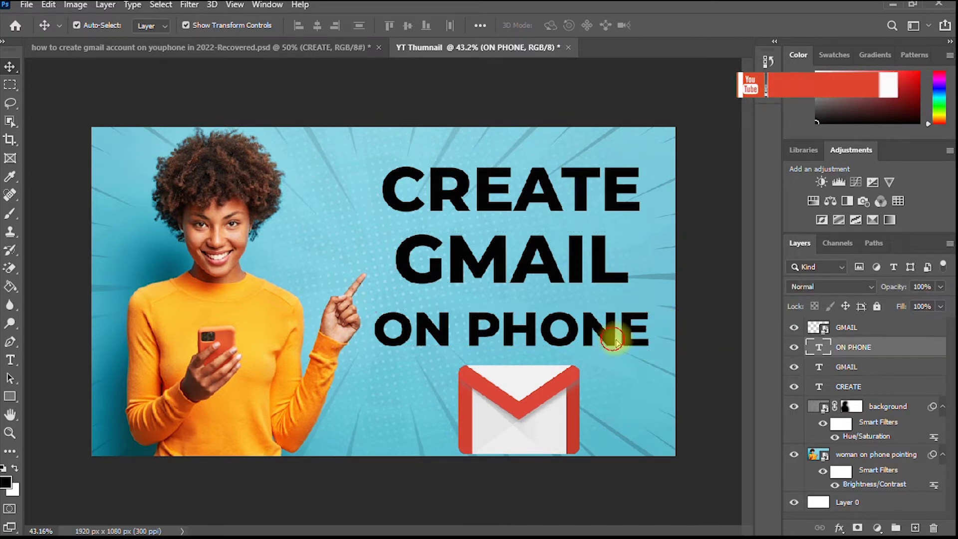
left_click_drag(616, 340, 618, 335)
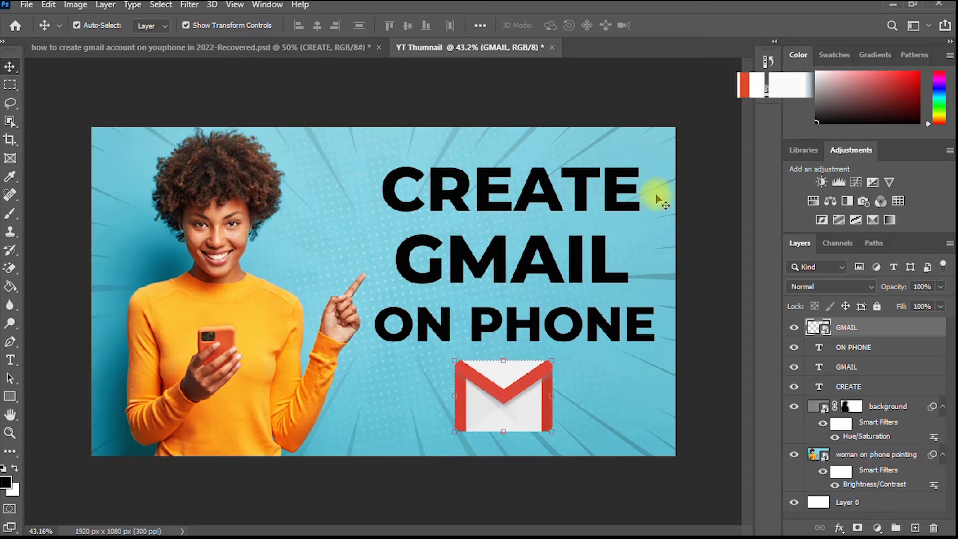
Open the blending options of the Gmail logo layer and enable a drop shadow on it.
scroll(668, 325, "down", 4)
scroll(586, 368, "up", 4)
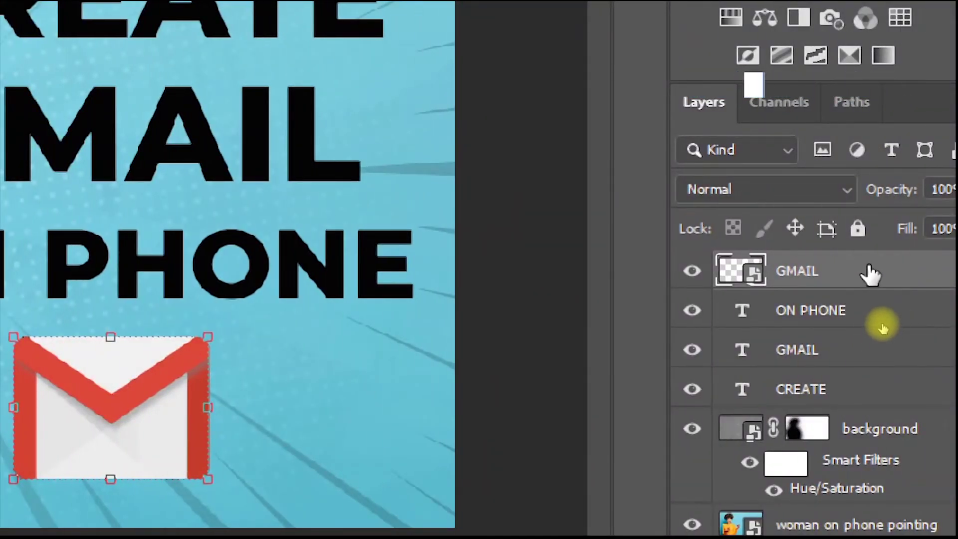
right_click(870, 272)
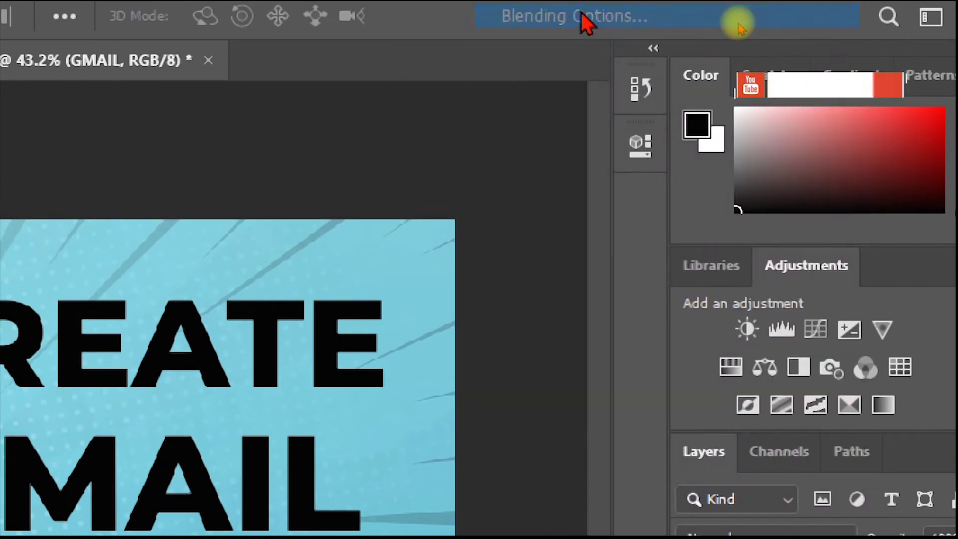
left_click(580, 15)
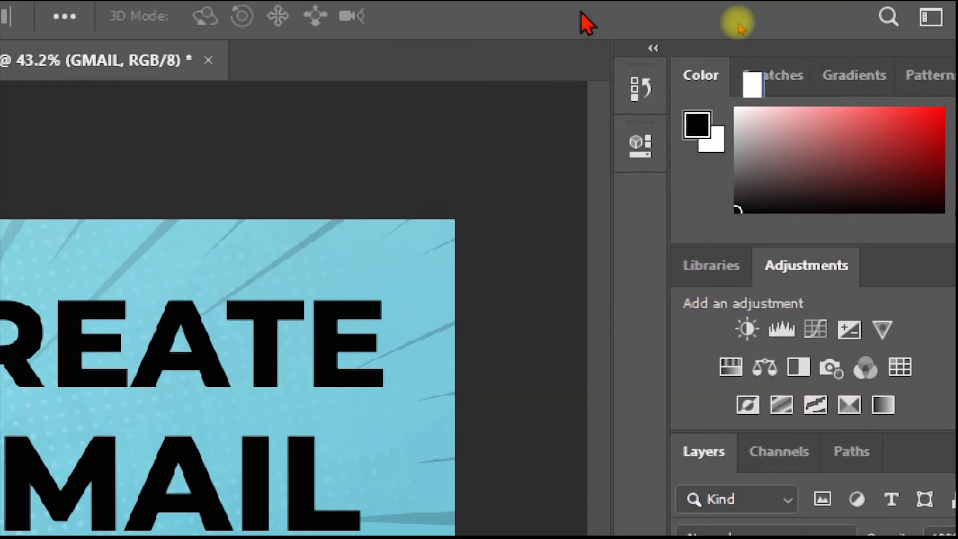
key("Escape")
left_click_drag(424, 114, 840, 11)
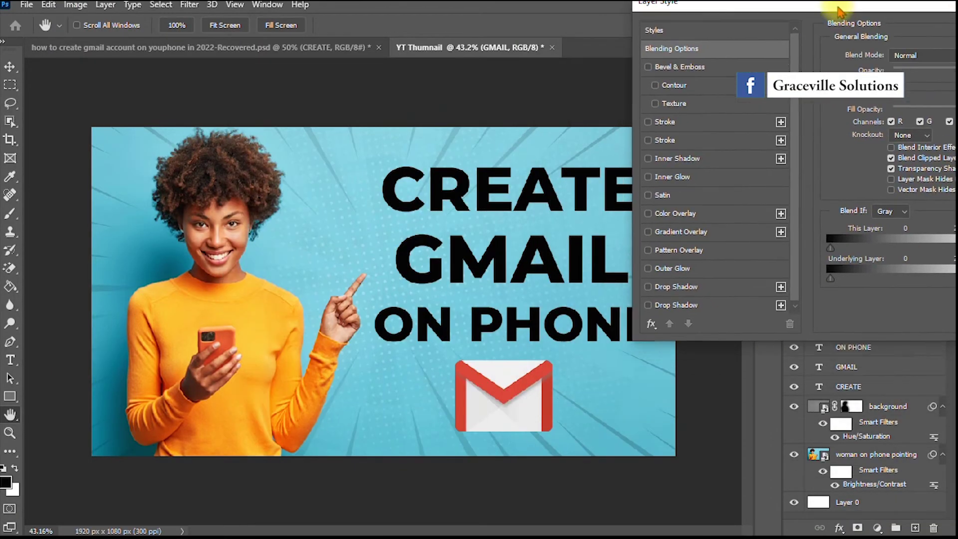
left_click(690, 295)
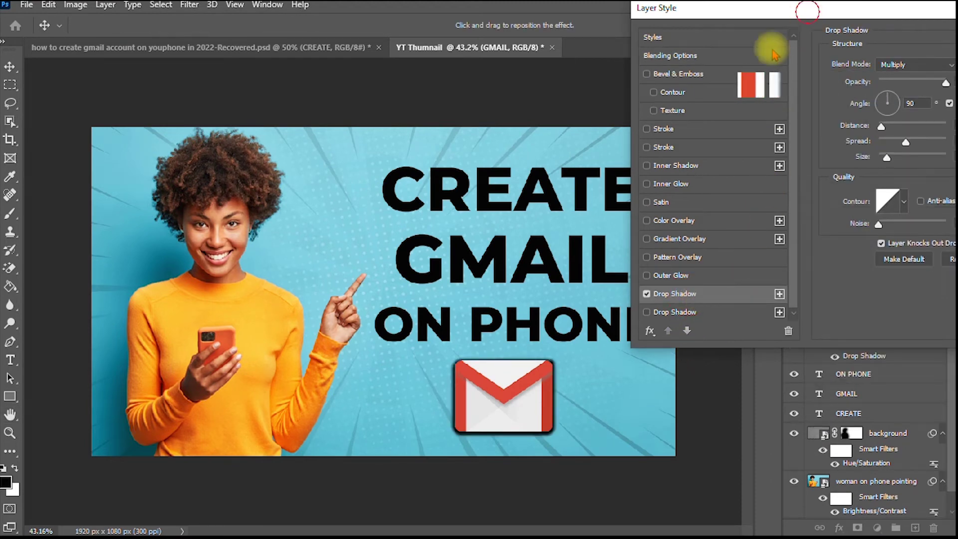
left_click_drag(813, 7, 740, 50)
Set the logo's drop shadow to dark red 380d06 with distance 1 px, spread 45% and size 16 px.
left_click(899, 108)
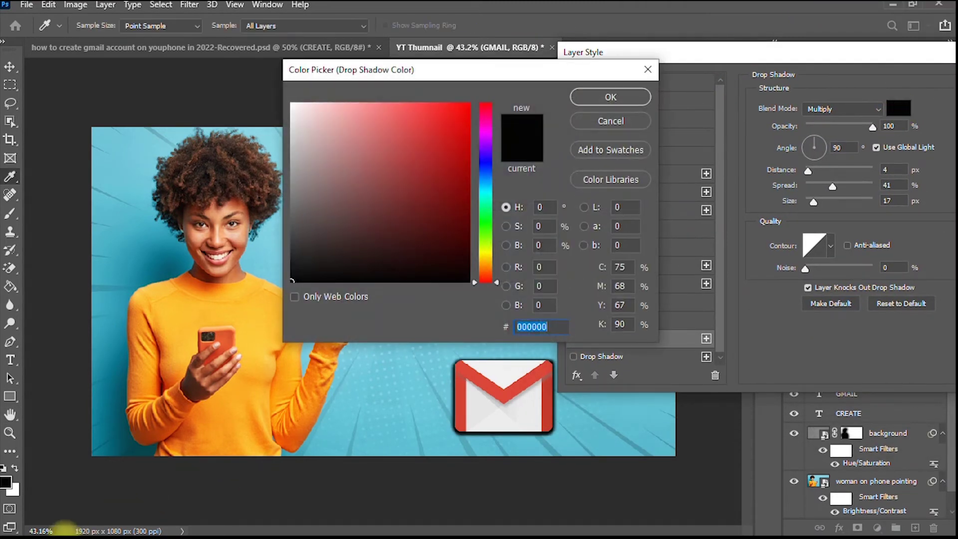
left_click(225, 429)
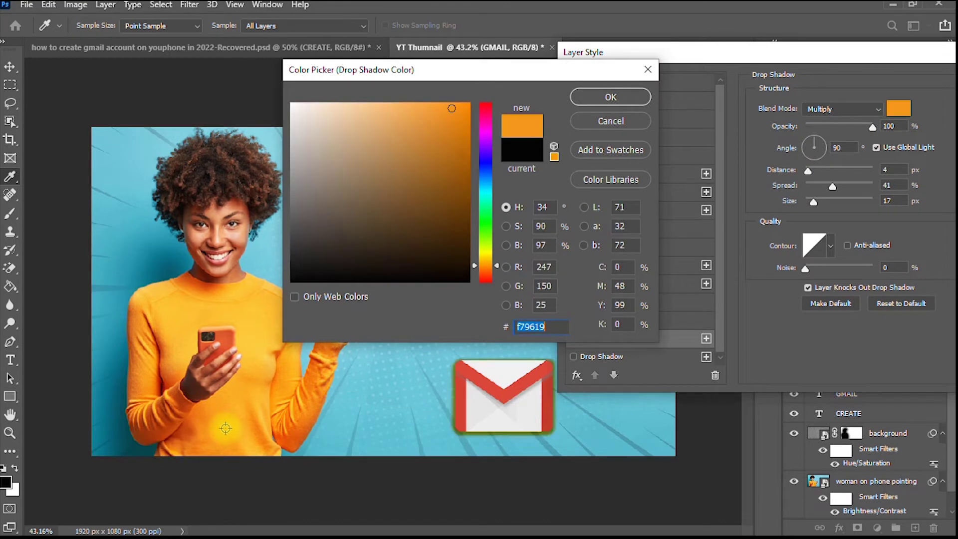
left_click(483, 277)
left_click(443, 215)
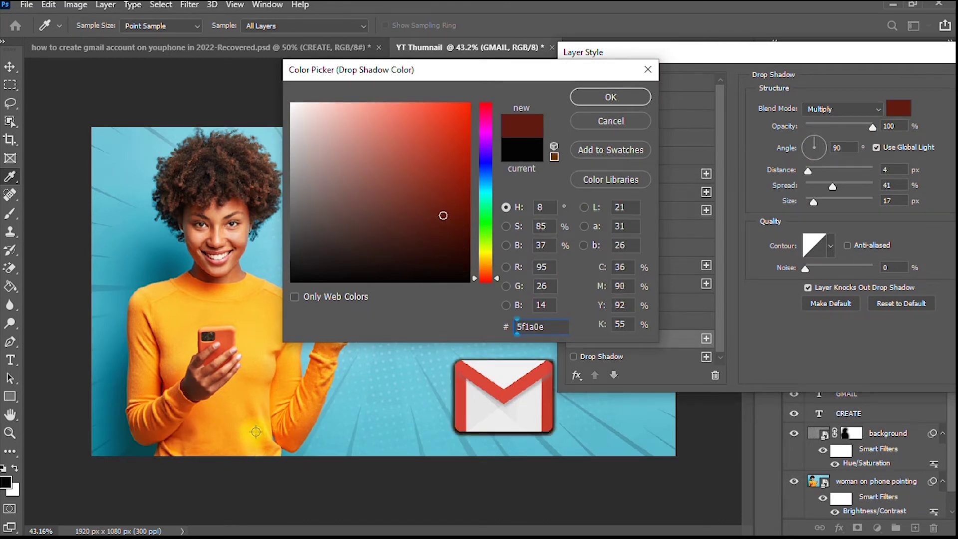
left_click_drag(445, 217, 451, 243)
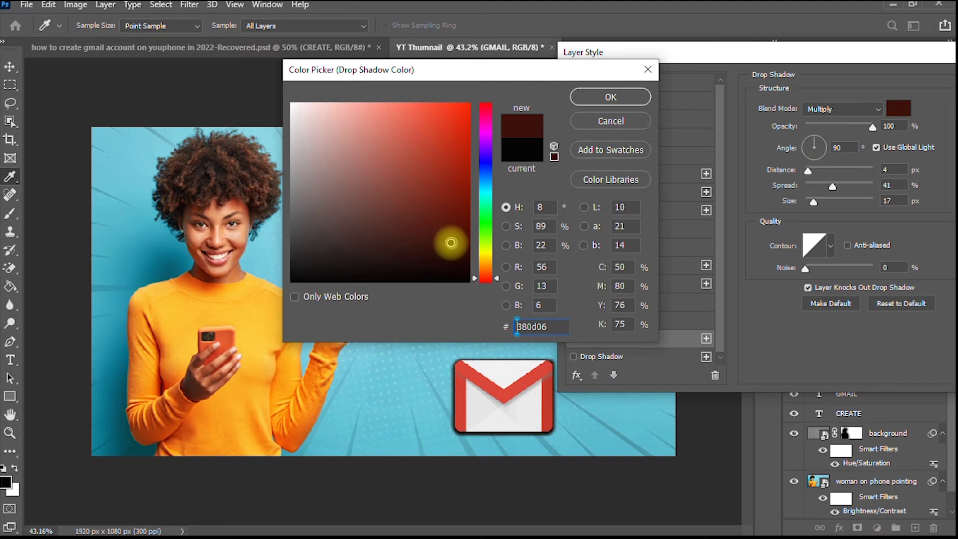
left_click(610, 97)
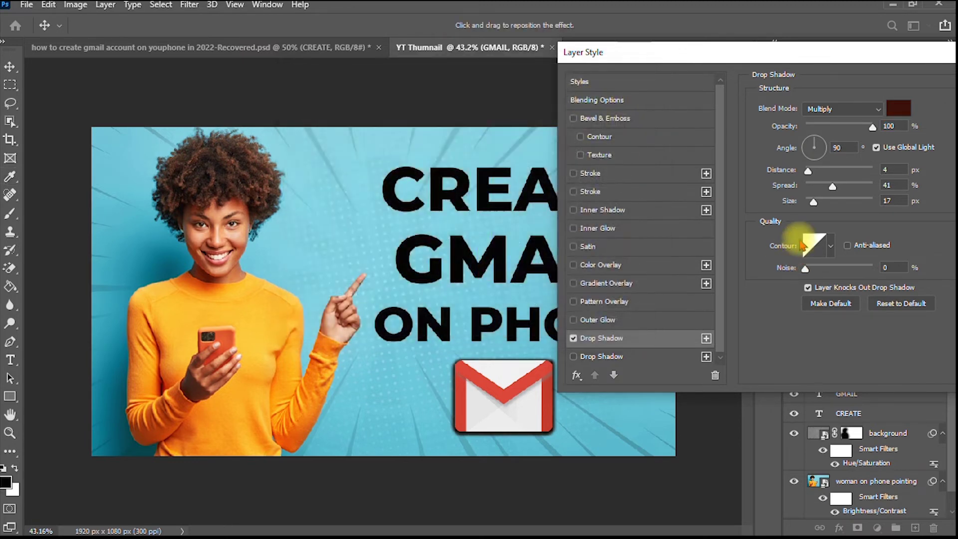
left_click_drag(812, 173, 836, 190)
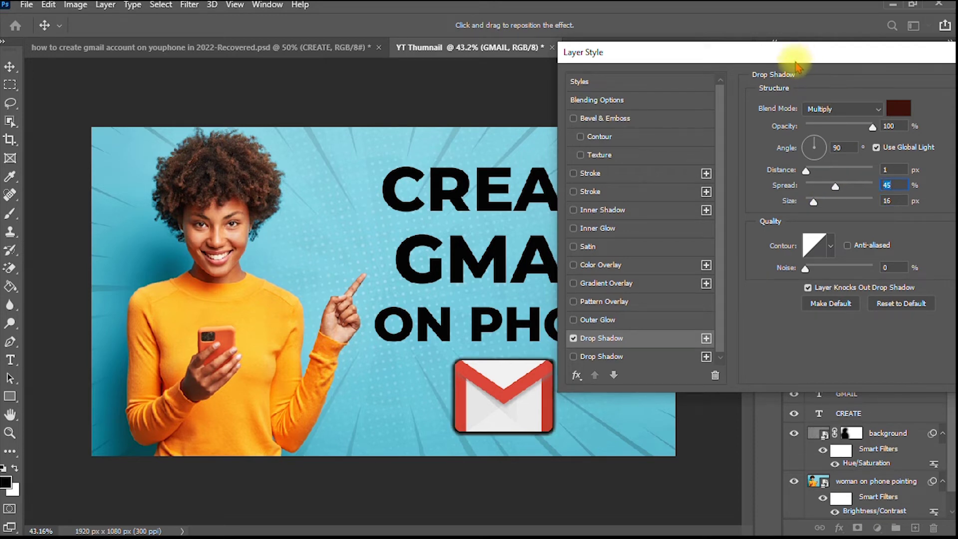
left_click_drag(796, 61, 761, 49)
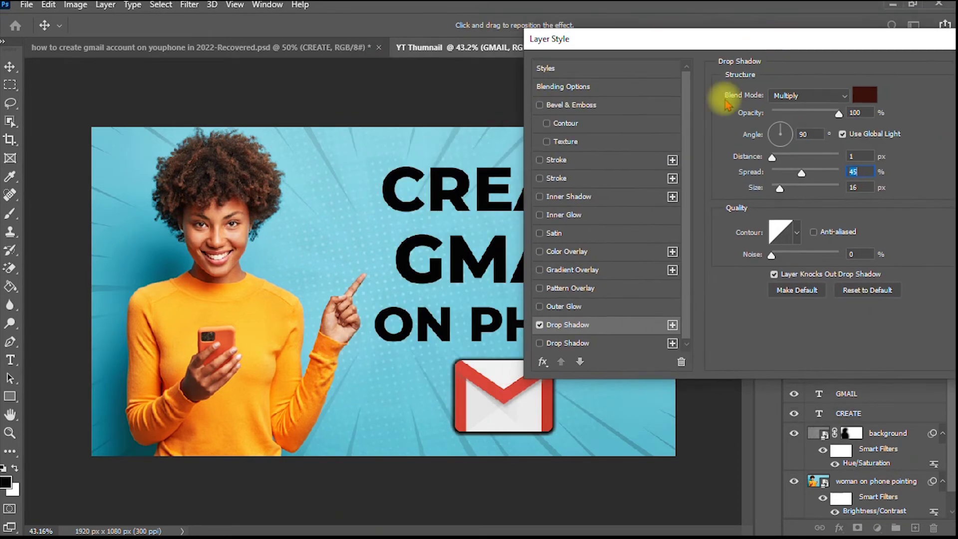
Add an outer glow in near-black 0a0101 to the Gmail logo and apply the layer style.
left_click(566, 310)
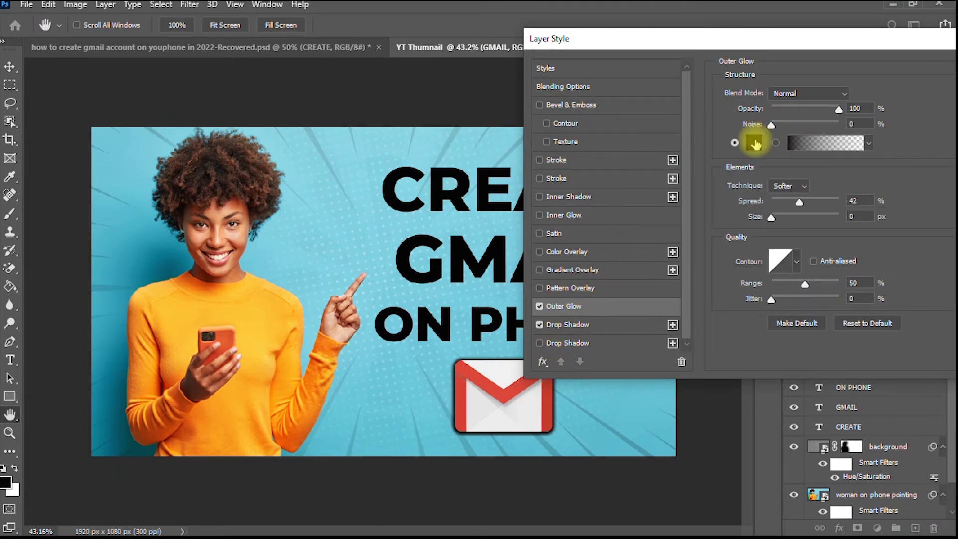
left_click(753, 145)
left_click(454, 274)
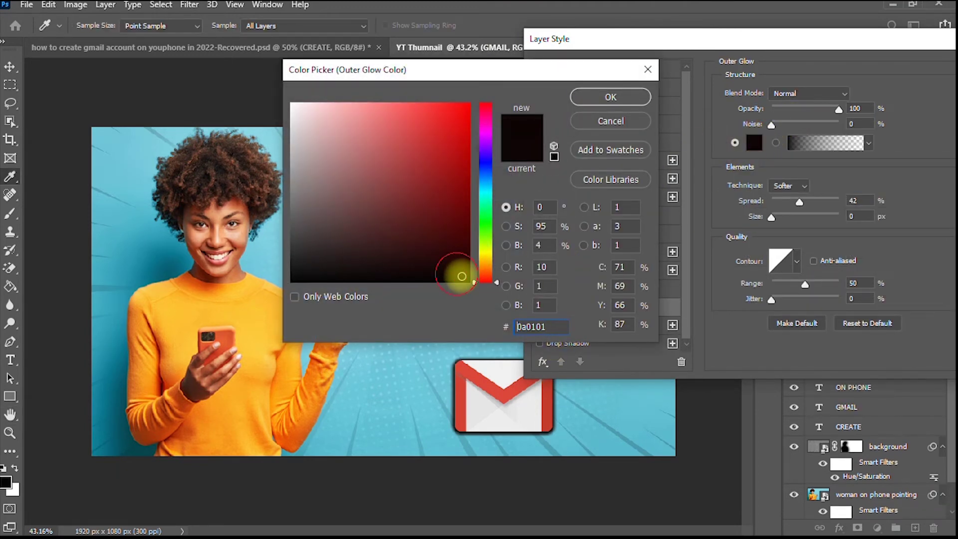
left_click(611, 97)
left_click_drag(676, 43, 628, 63)
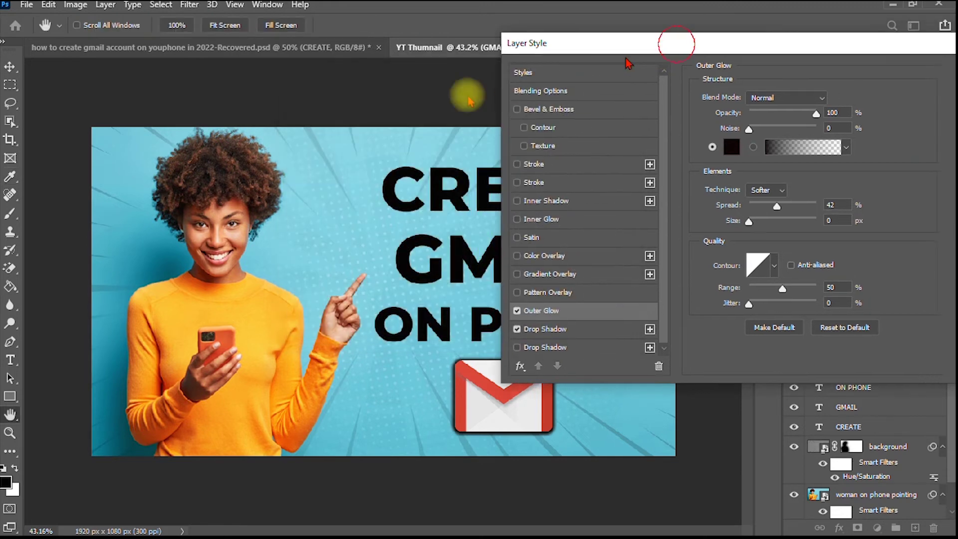
left_click_drag(469, 100, 476, 93)
left_click(784, 120)
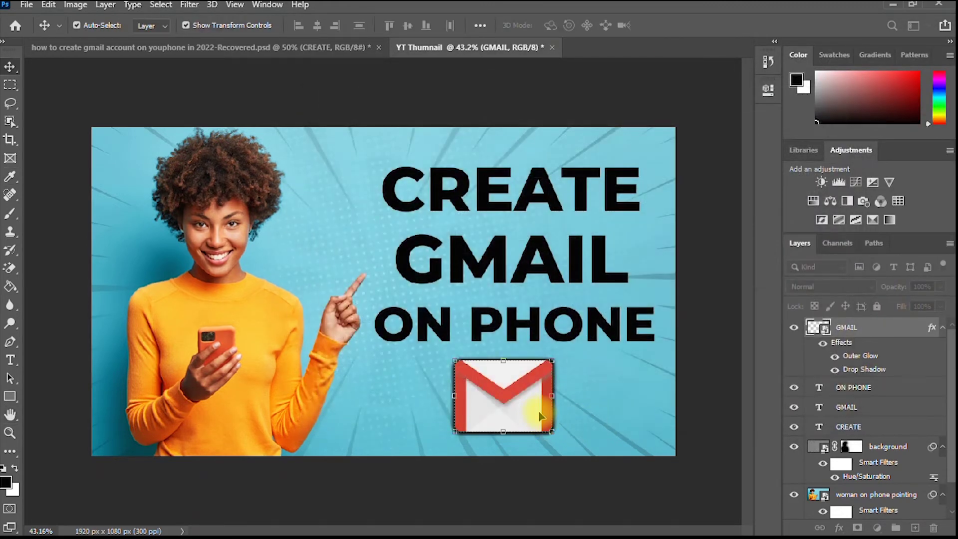
Shift the Gmail logo slightly right and down beneath ON PHONE and scale it to 2.89%.
left_click_drag(523, 388, 542, 395)
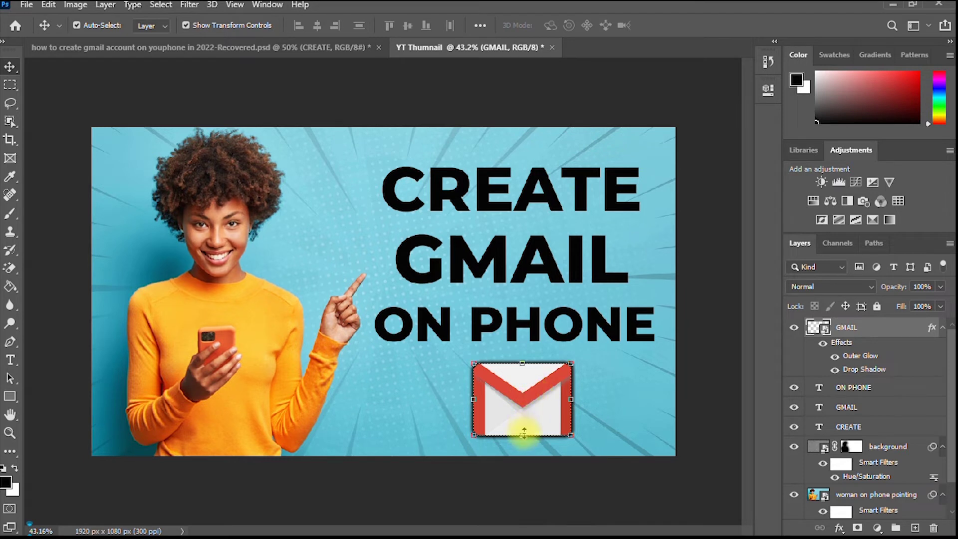
key("ctrl+t")
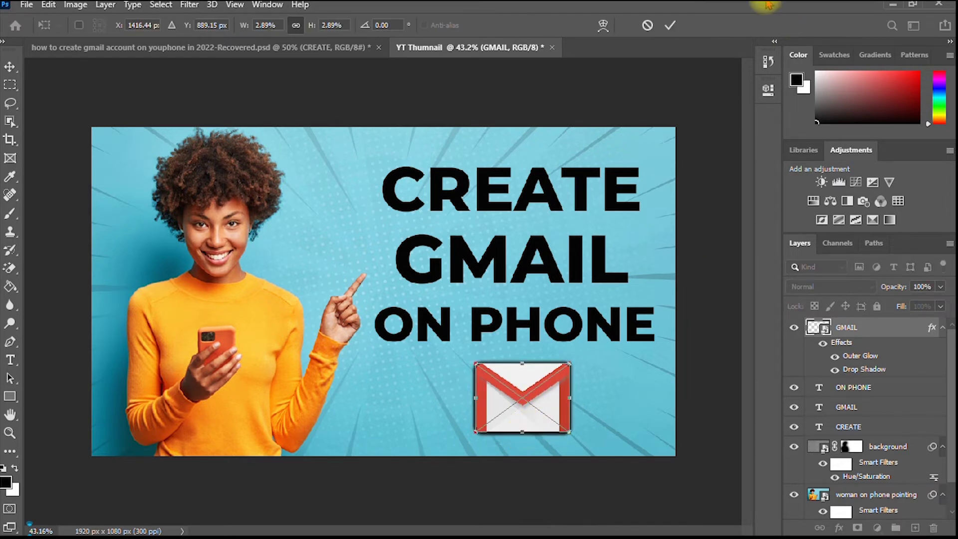
left_click(672, 27)
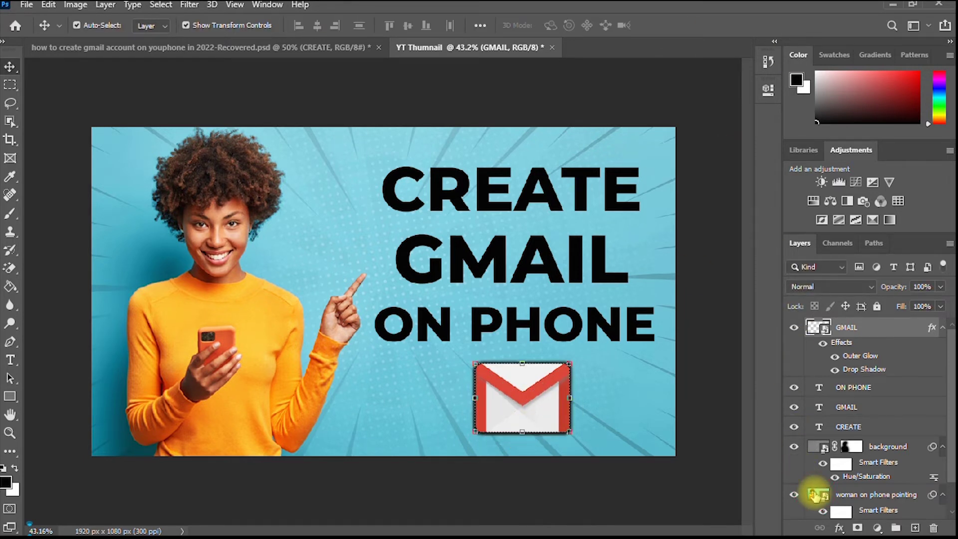
Apply a Vibrance adjustment to the woman on phone pointing layer with vibrance +15 and saturation -1.
left_click(817, 494)
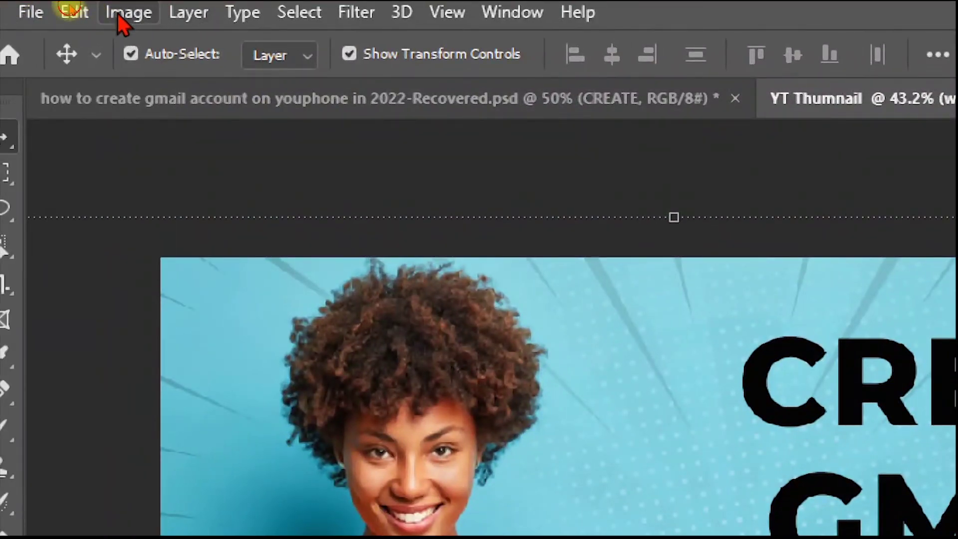
left_click(122, 18)
mouse_move(167, 92)
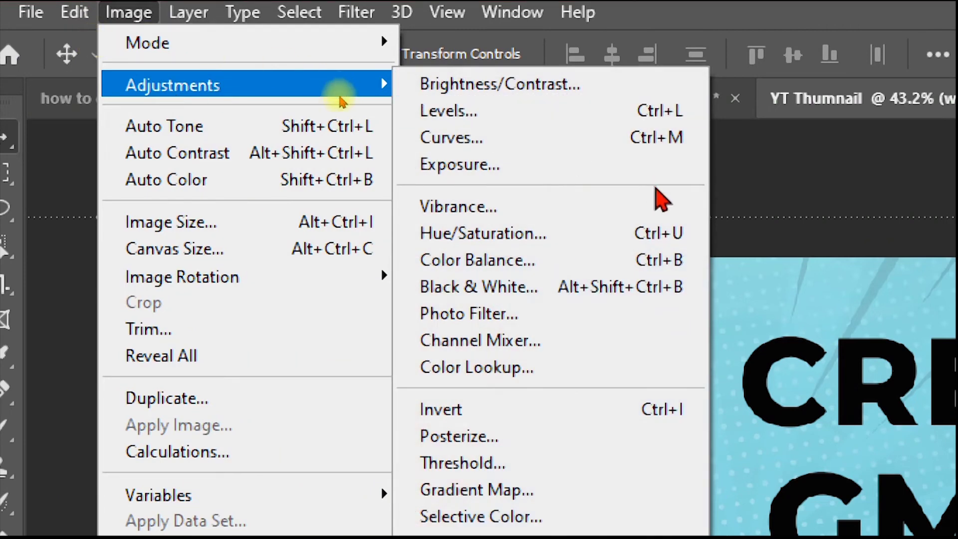
left_click(549, 207)
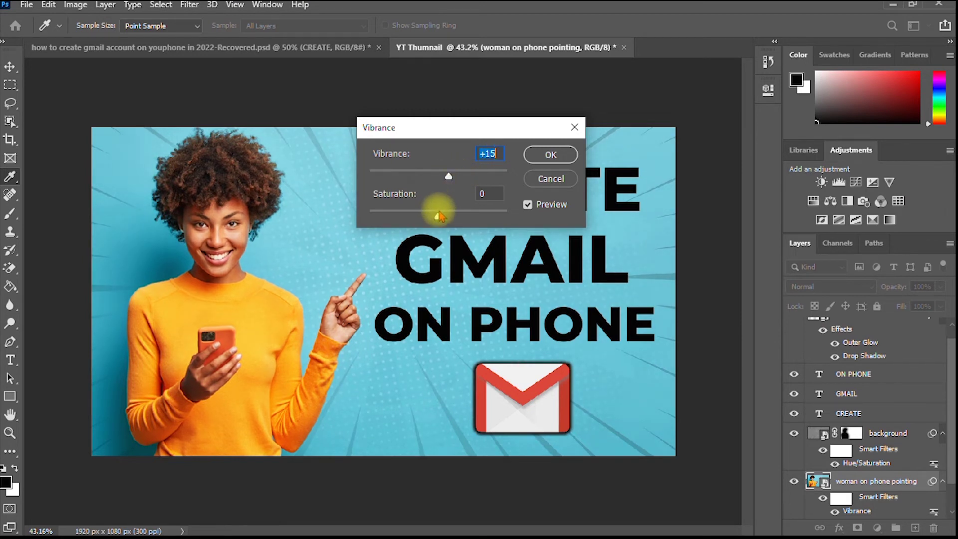
left_click_drag(444, 216, 449, 216)
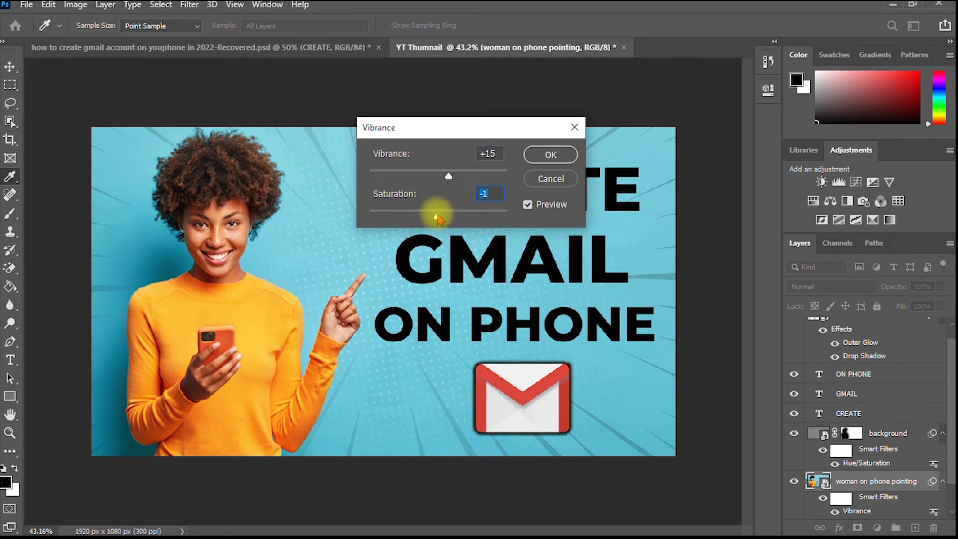
left_click(551, 159)
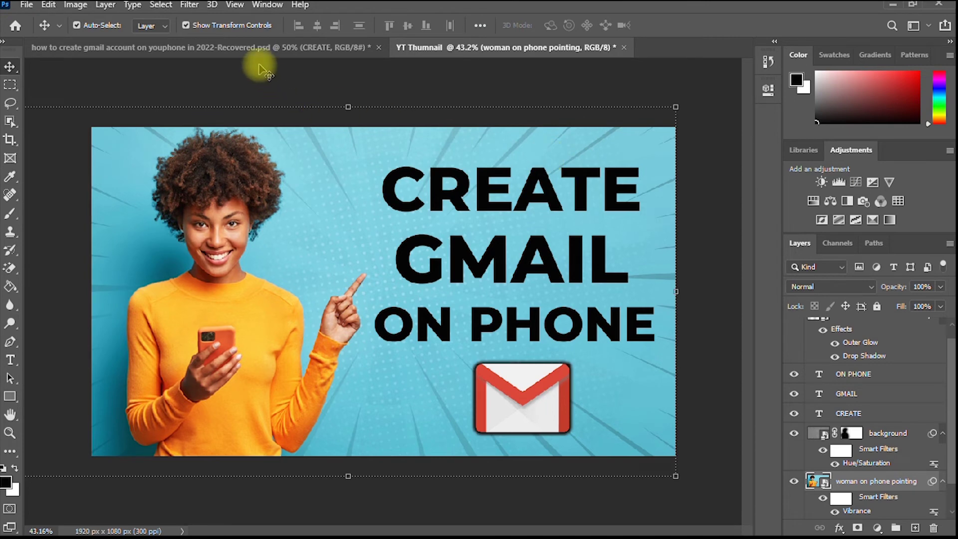
Compare the thumbnail with the finished design in the other open document and inspect its text and layers.
left_click(235, 46)
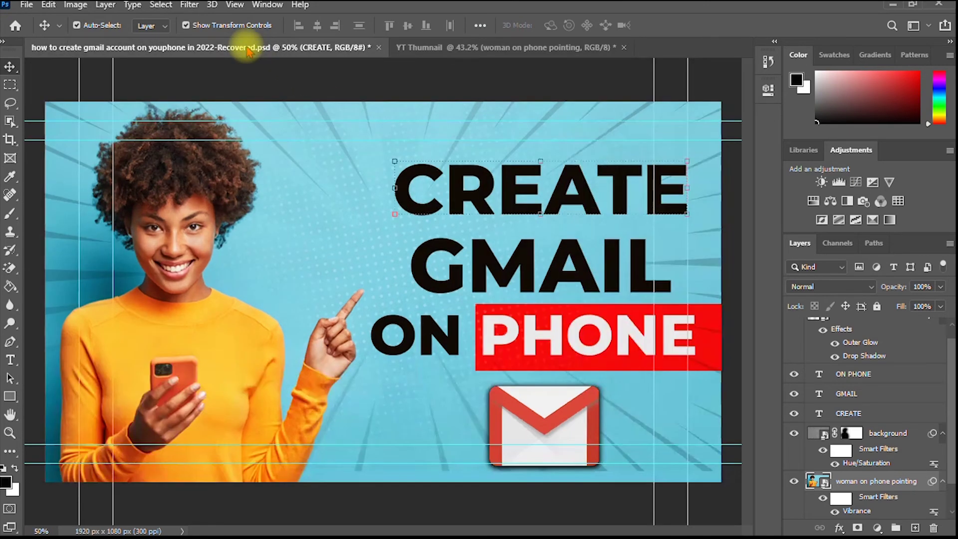
left_click(513, 47)
scroll(529, 287, "up", 3)
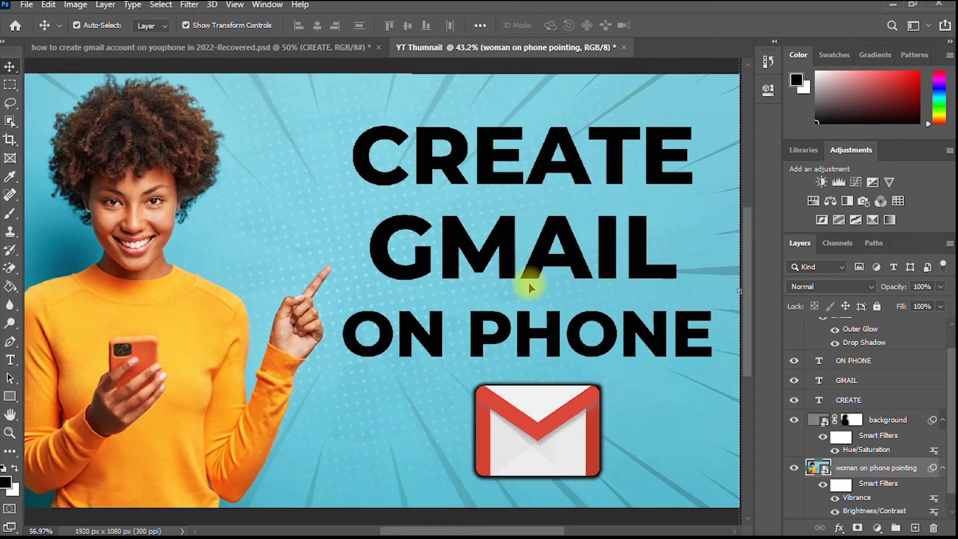
scroll(529, 282, "down", 3)
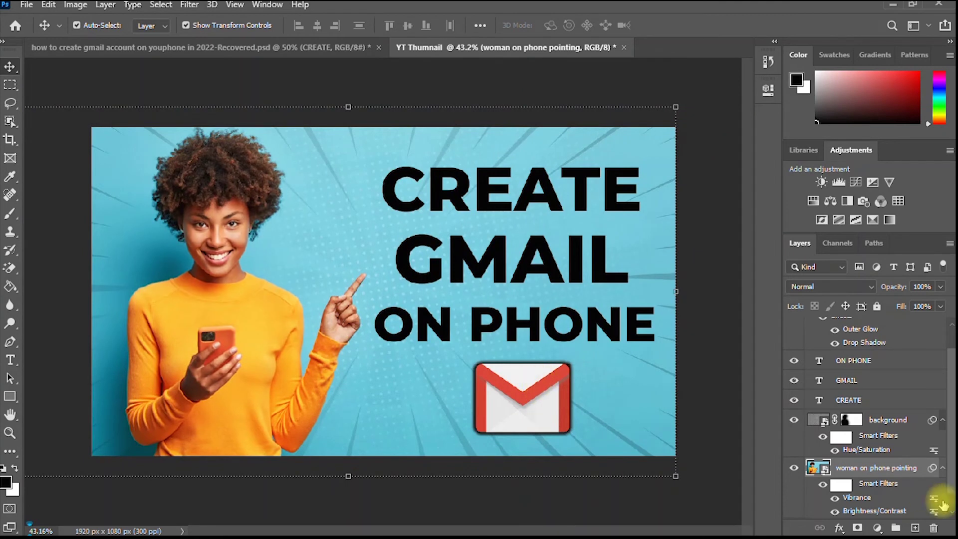
scroll(951, 439, "up", 1)
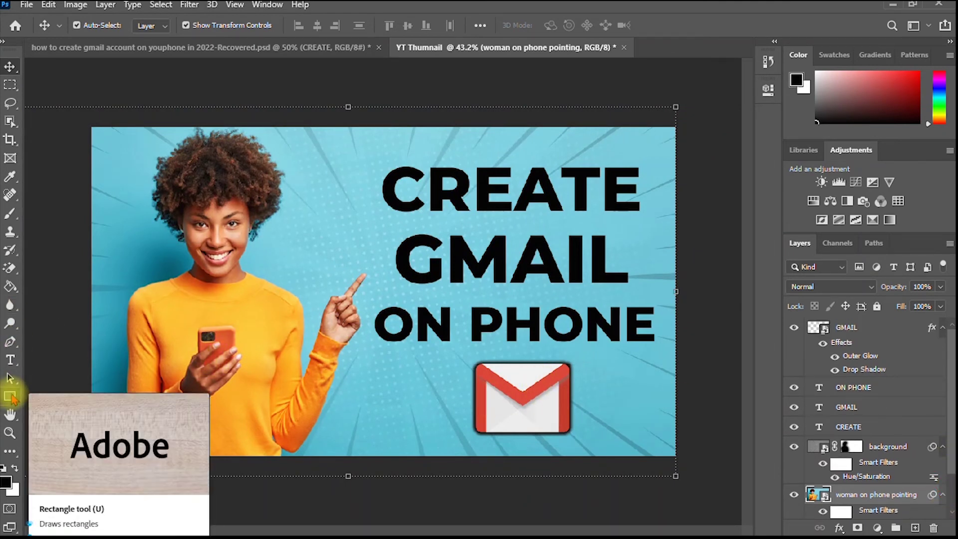
Draw a rectangle about 668 x 193 px across the woman's chest and fill it with red.
left_click(10, 397)
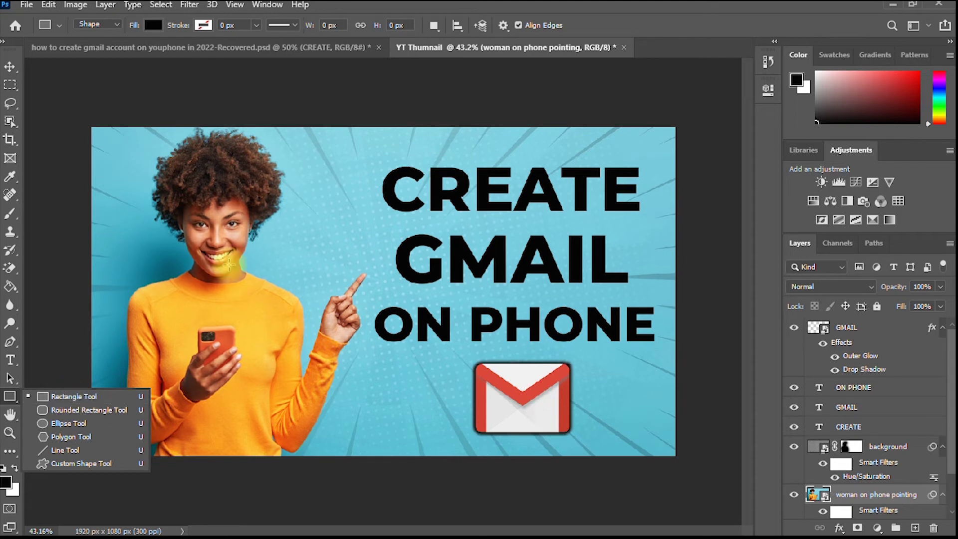
left_click_drag(161, 256, 364, 315)
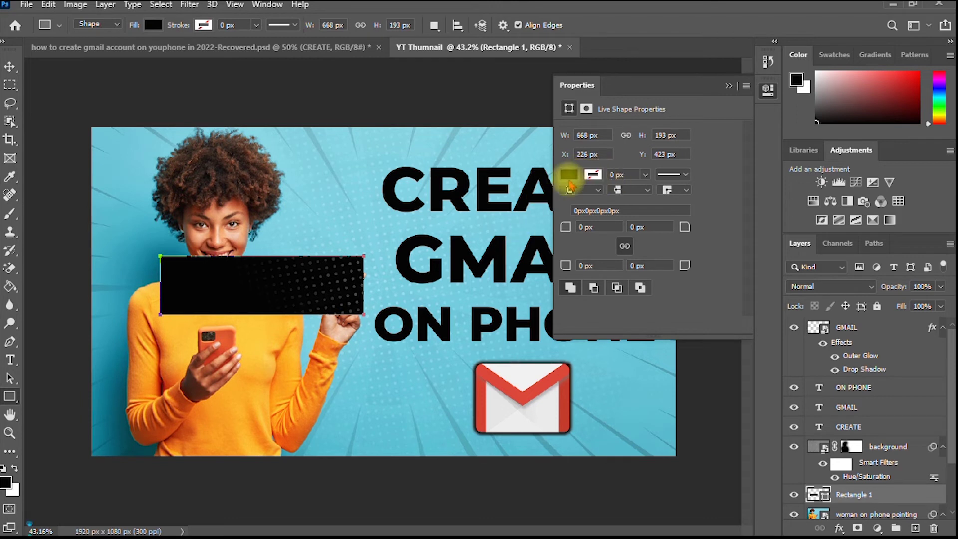
left_click(569, 176)
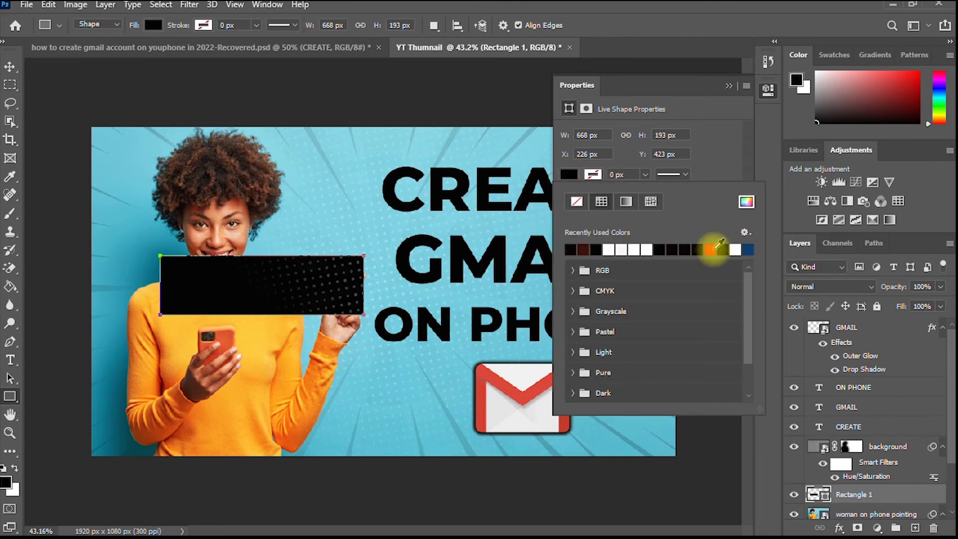
left_click(9, 67)
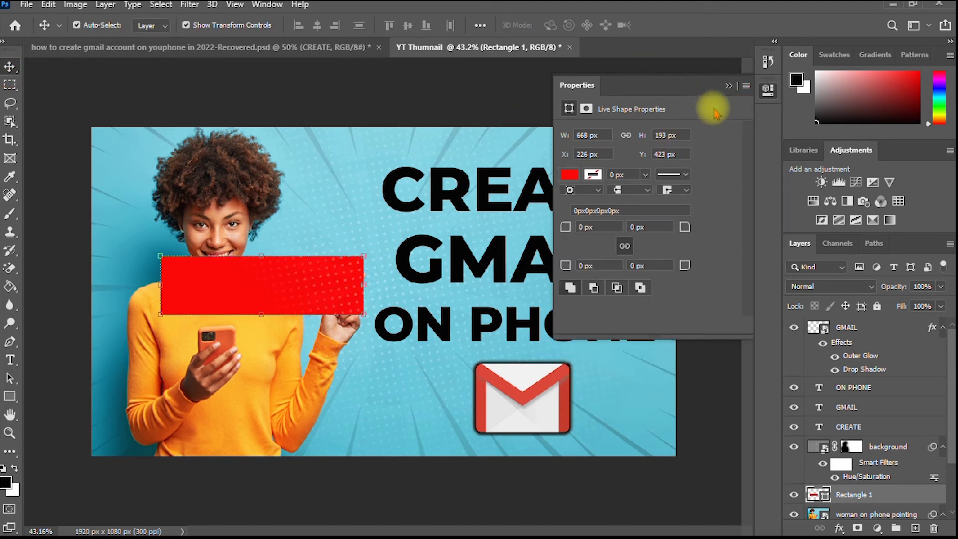
left_click(729, 86)
left_click_drag(407, 349, 478, 350)
key("ctrl+z")
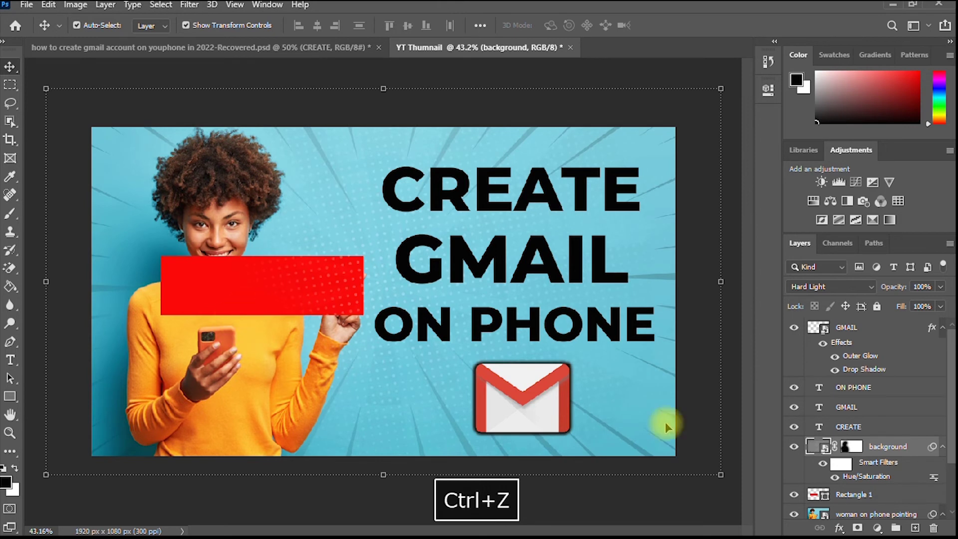
left_click(890, 497)
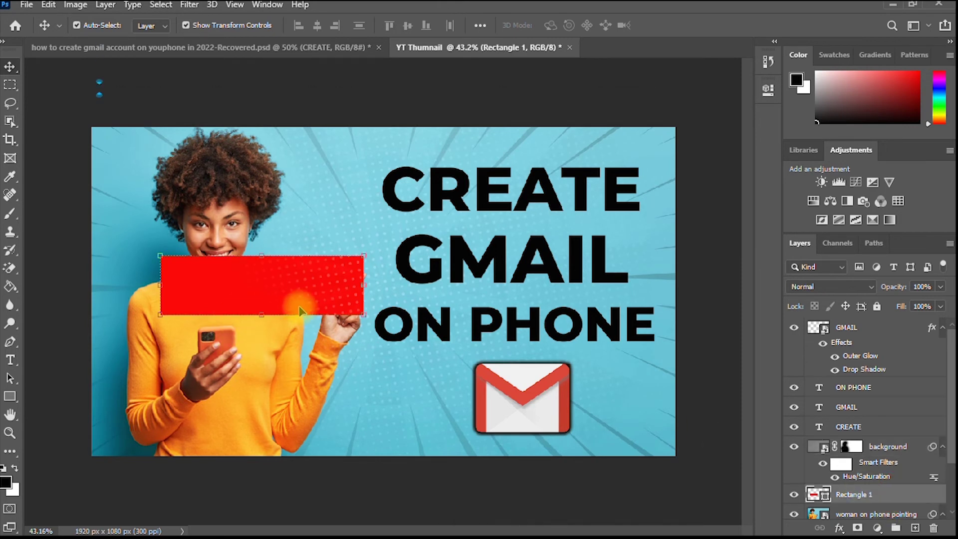
left_click_drag(290, 300, 336, 307)
key("ctrl+z")
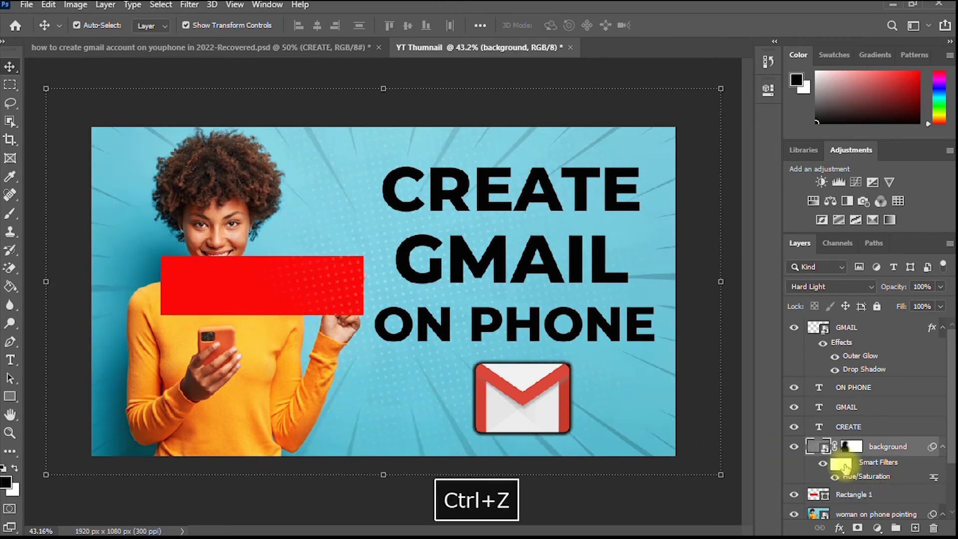
Move the red rectangle from the woman's chest to behind the word PHONE and nudge it up to frame the letters.
left_click(854, 496)
key("Right")
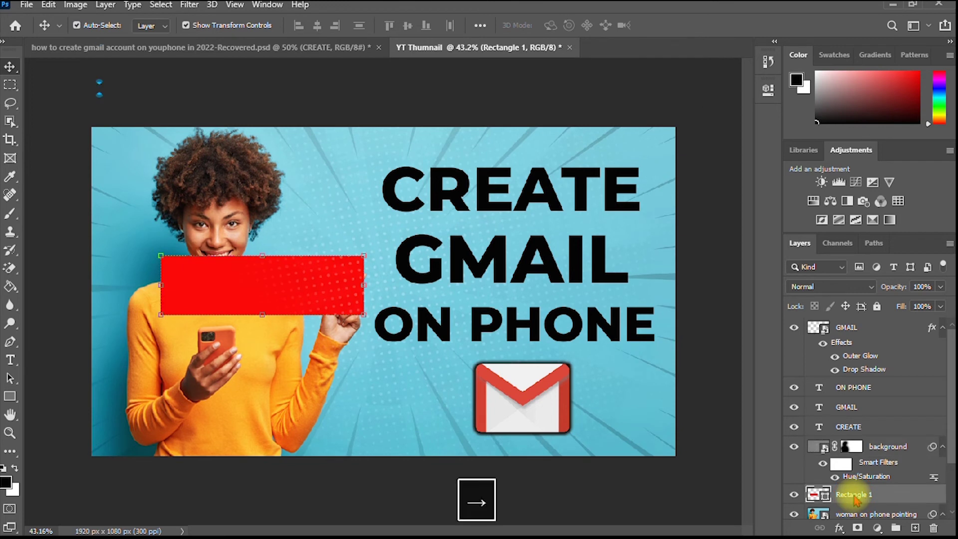
key("Right")
key("Right")
key("Right")
key("Right")
key("Right")
key("Right")
key("Right")
key("Right")
key("Right")
key("Right")
key("Right")
key("Right")
key("Right")
key("Right")
key("Right")
key("Right")
key("Right")
key("Right")
key("Right")
key("Right")
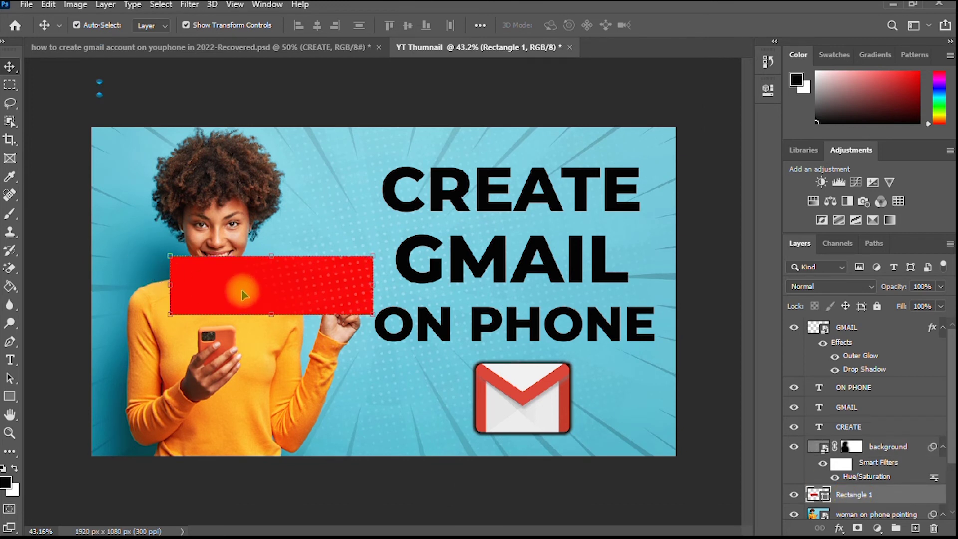
left_click_drag(243, 293, 533, 340)
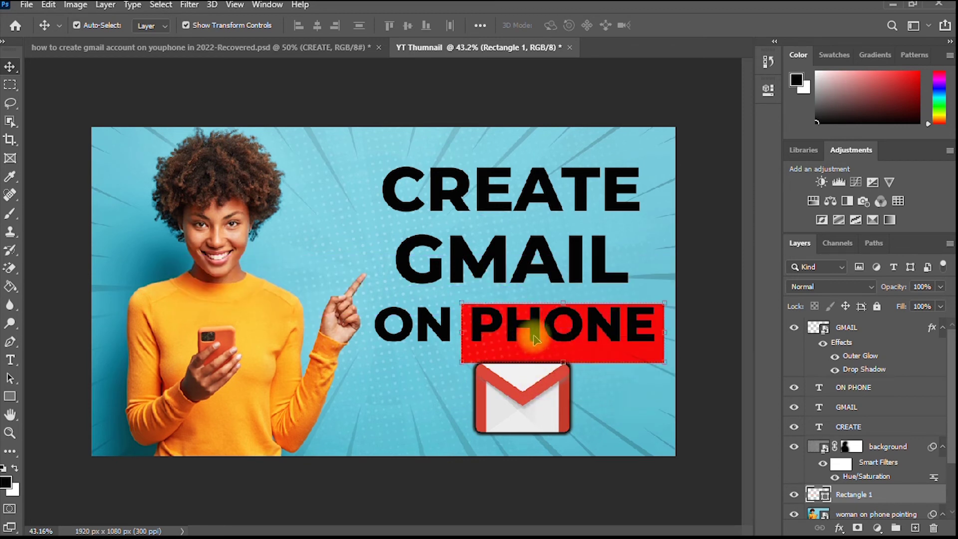
key("Up")
key("Up")
key("Up")
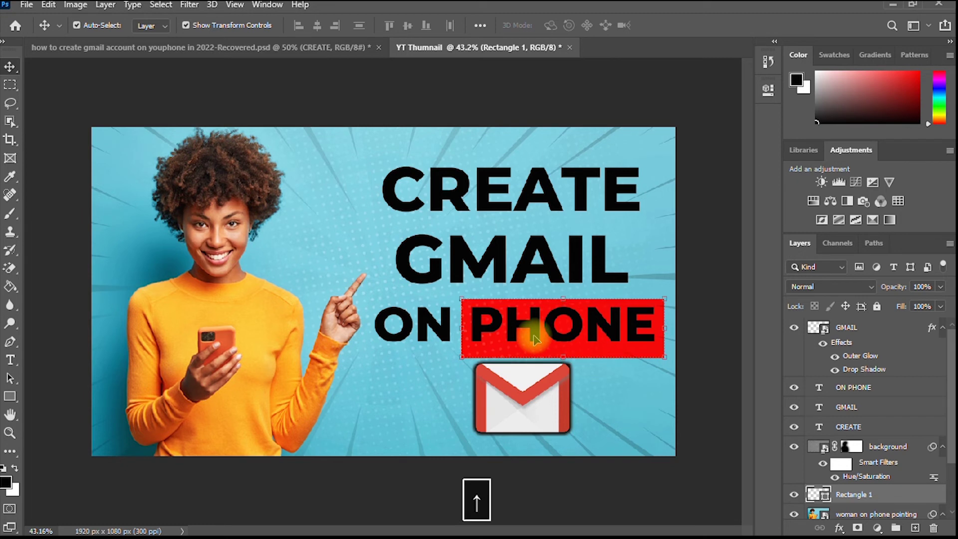
Widen the red rectangle to 112.13% so it extends past the canvas's right edge, and nudge it slightly up.
left_click_drag(669, 332, 690, 331)
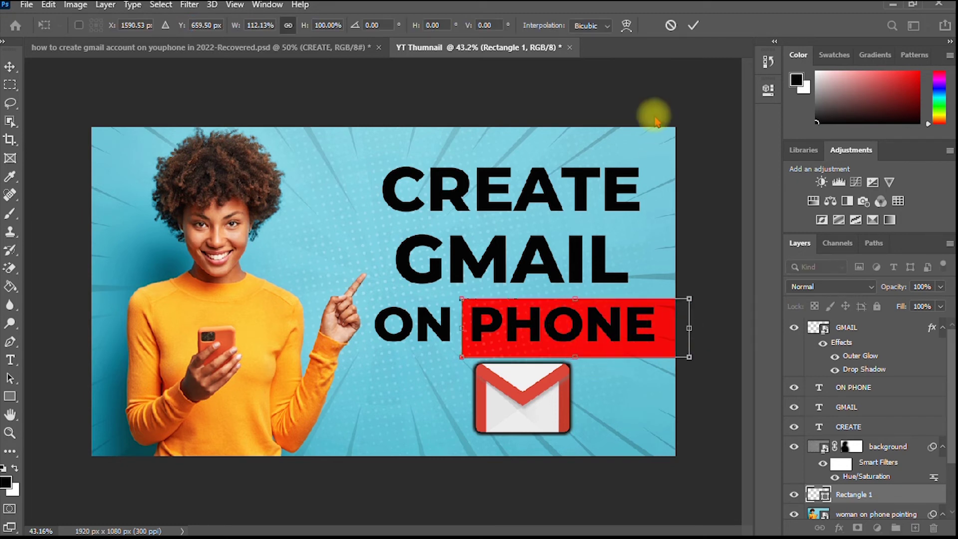
left_click(693, 25)
key("Up")
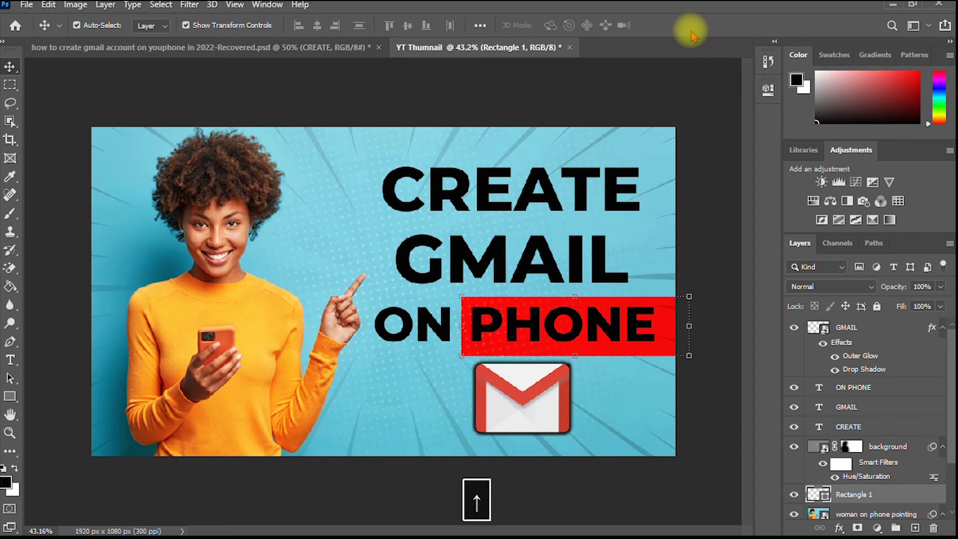
Recolor only the word PHONE in the ON PHONE text white and nudge the text layer slightly right.
left_click(620, 338)
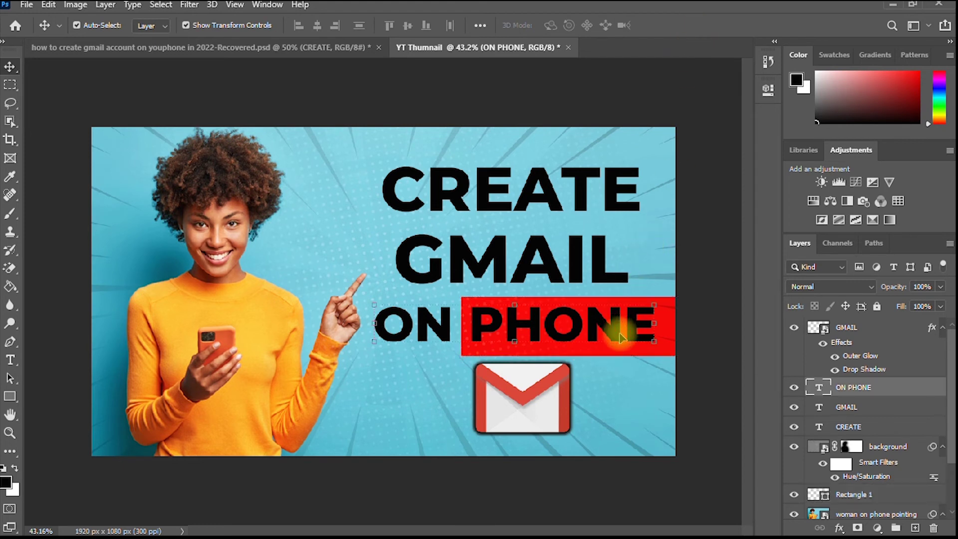
scroll(390, 314, "up", 2)
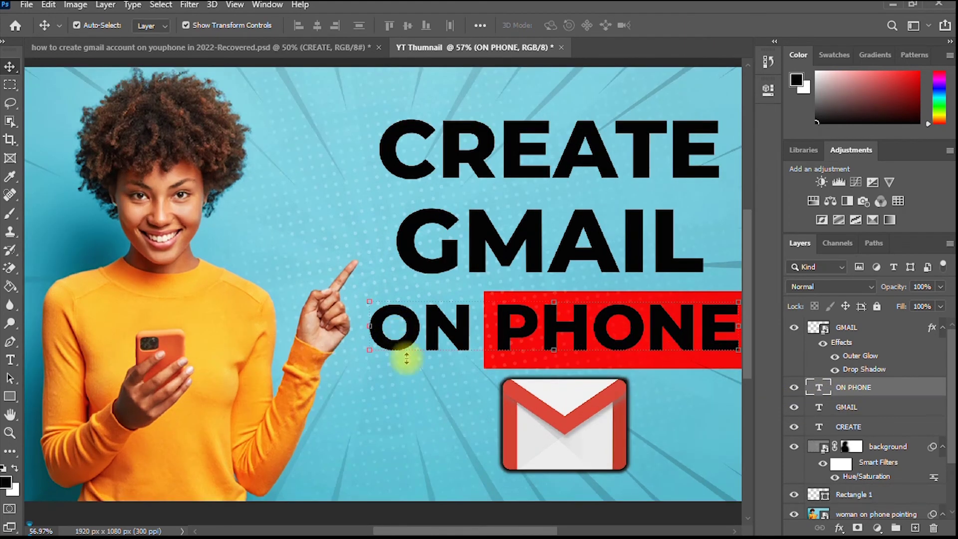
key("space")
left_click_drag(406, 376, 291, 367)
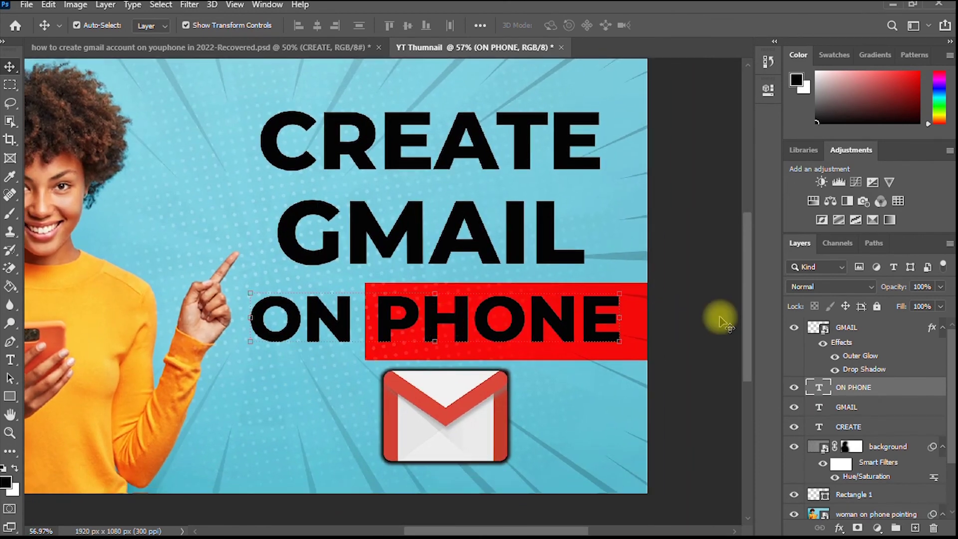
left_click(10, 361)
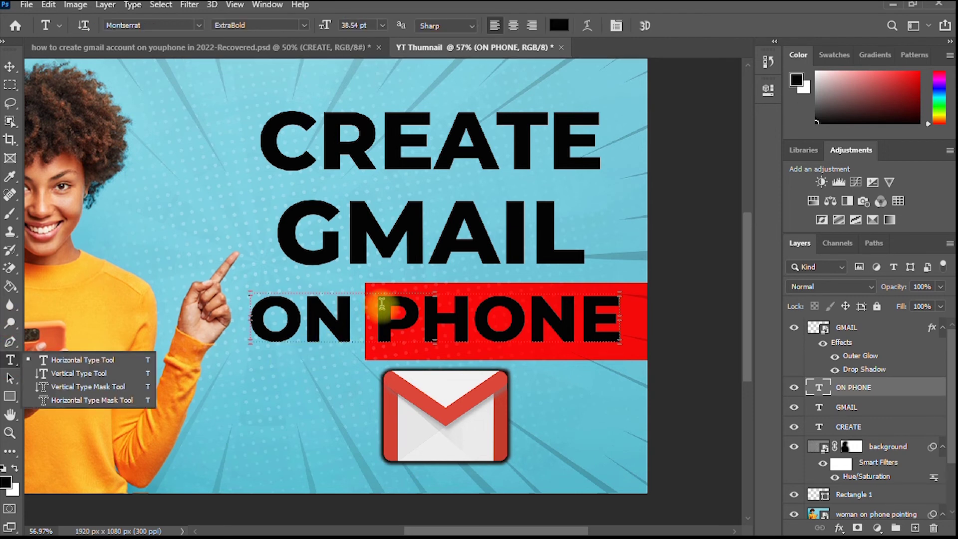
left_click_drag(379, 306, 718, 263)
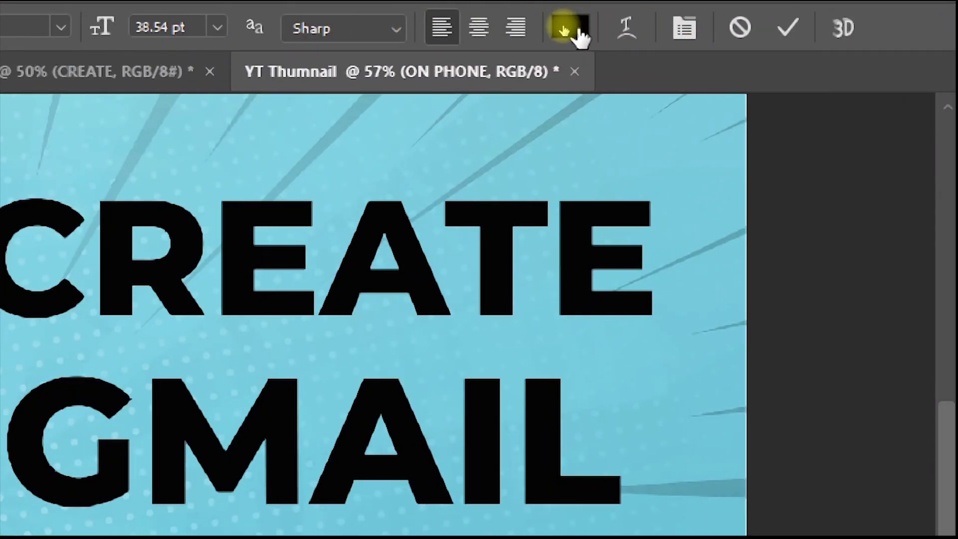
left_click(562, 29)
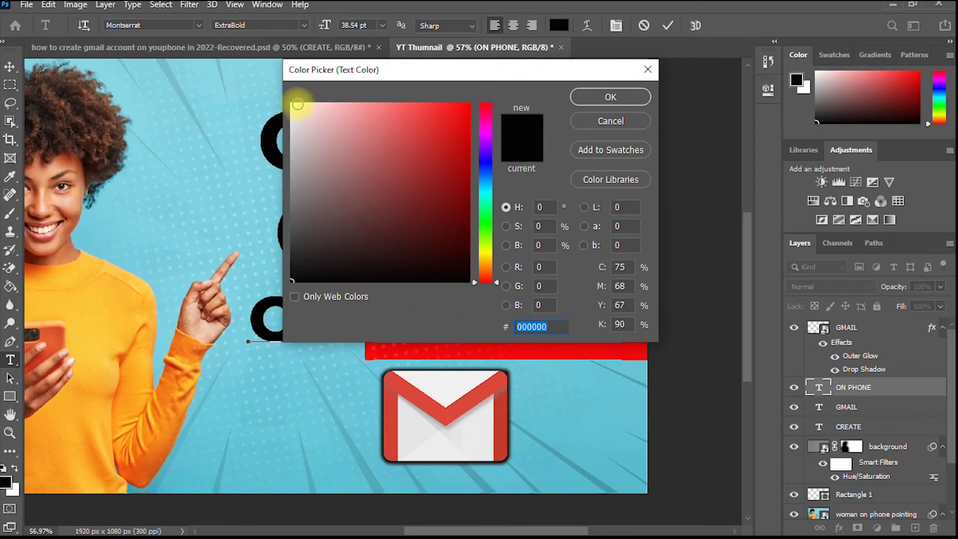
left_click(42, 185)
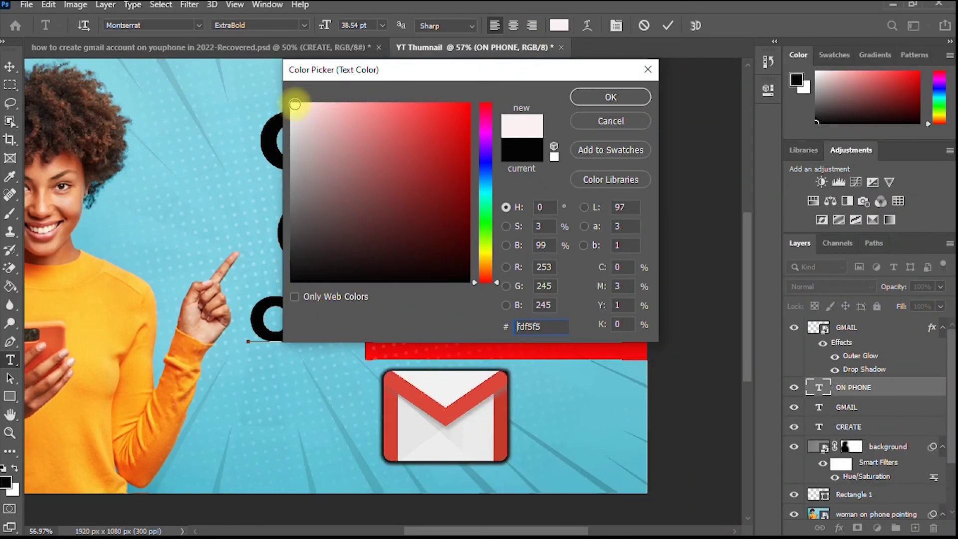
left_click(611, 97)
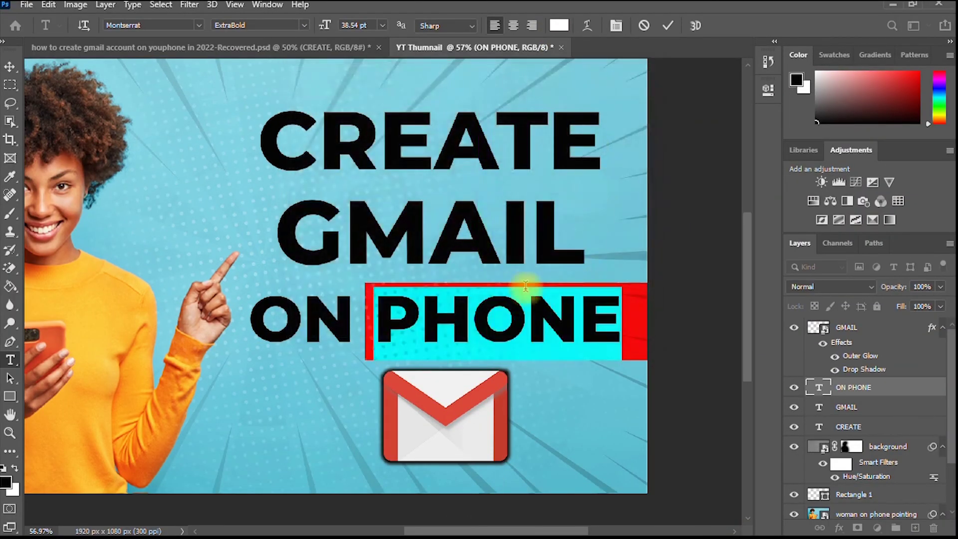
left_click(10, 65)
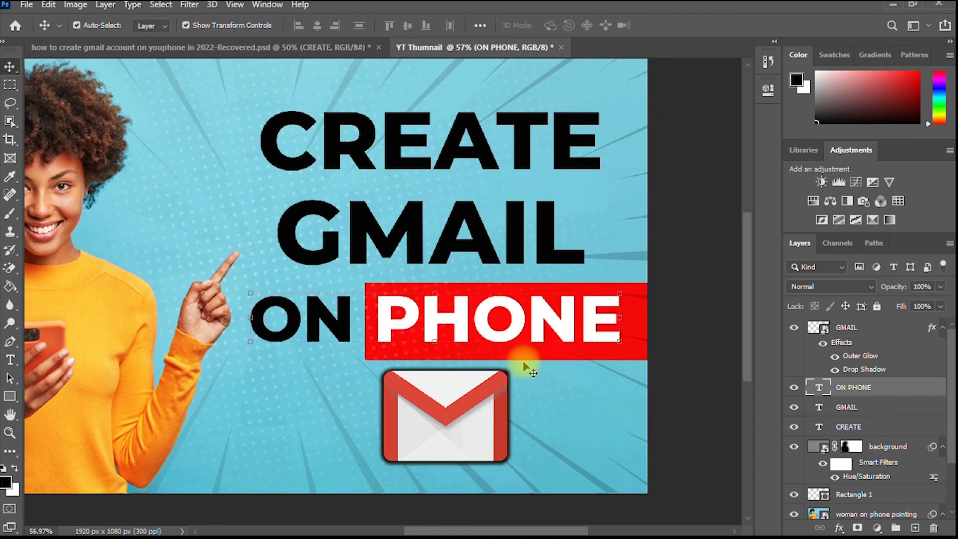
key("Right")
key("Right")
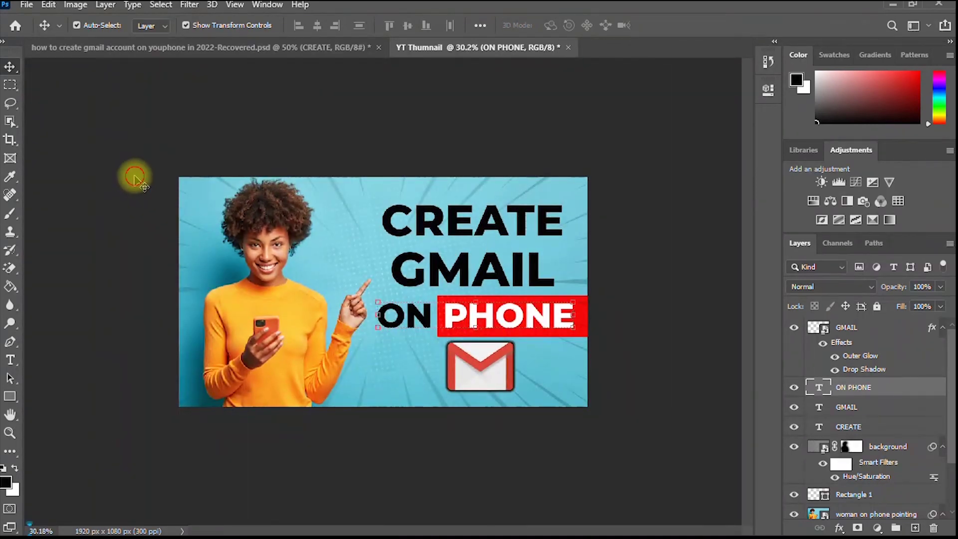
Examine the thumbnail's overall composition, including the title text, red PHONE highlight and Gmail logo.
left_click(486, 367)
scroll(375, 306, "up", 2)
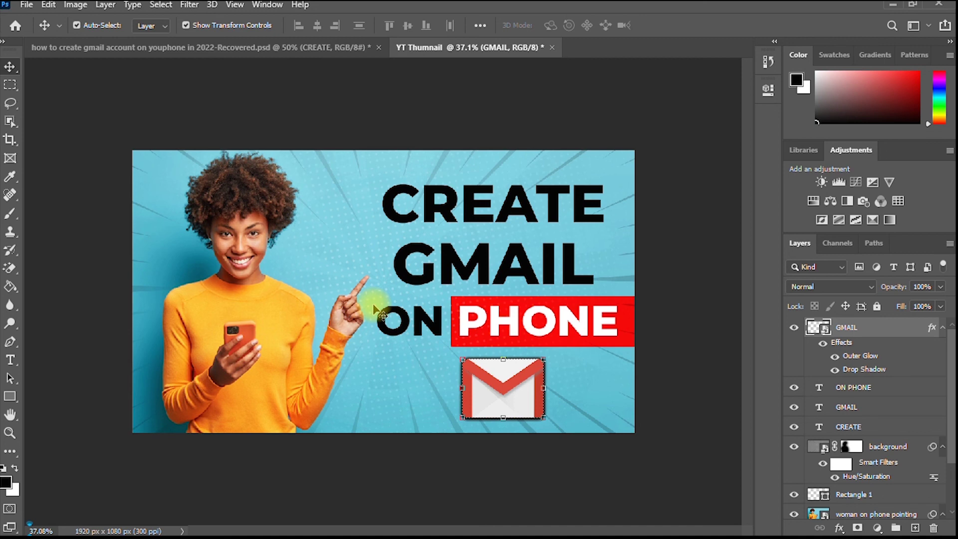
scroll(384, 319, "up", 1)
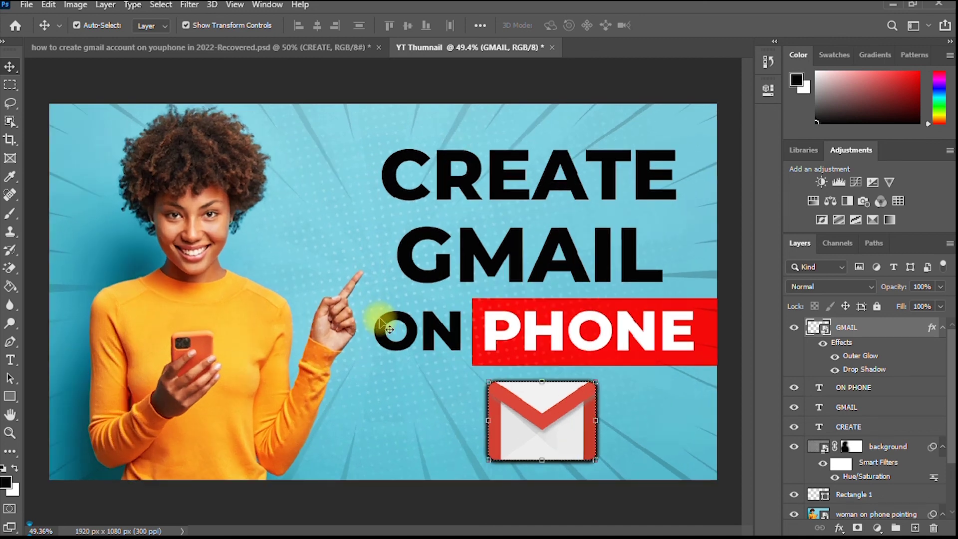
scroll(390, 329, "down", 2)
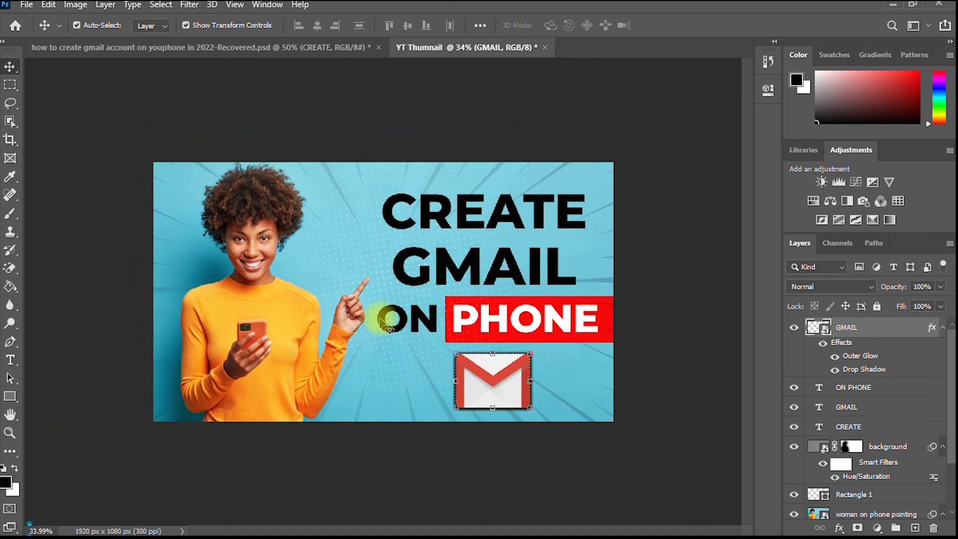
scroll(380, 318, "up", 1)
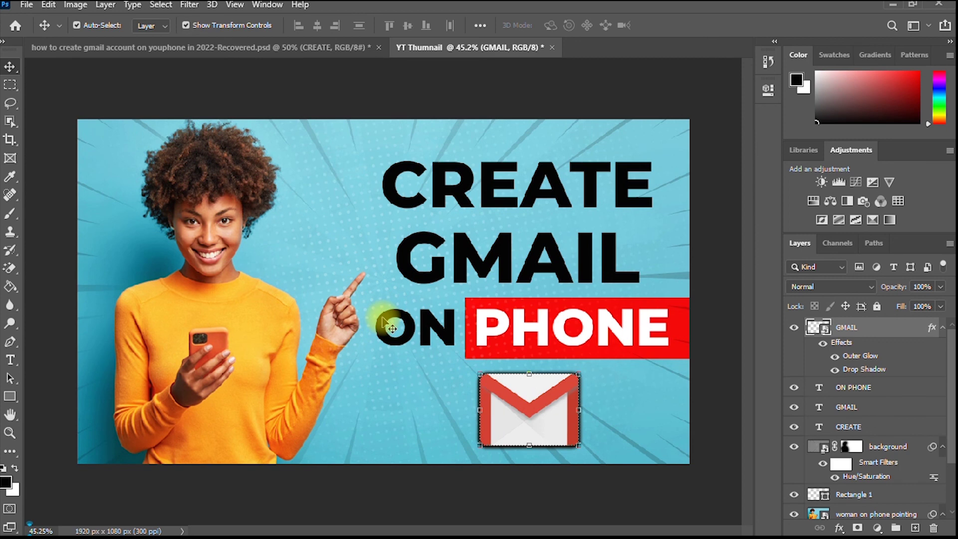
scroll(392, 328, "down", 1)
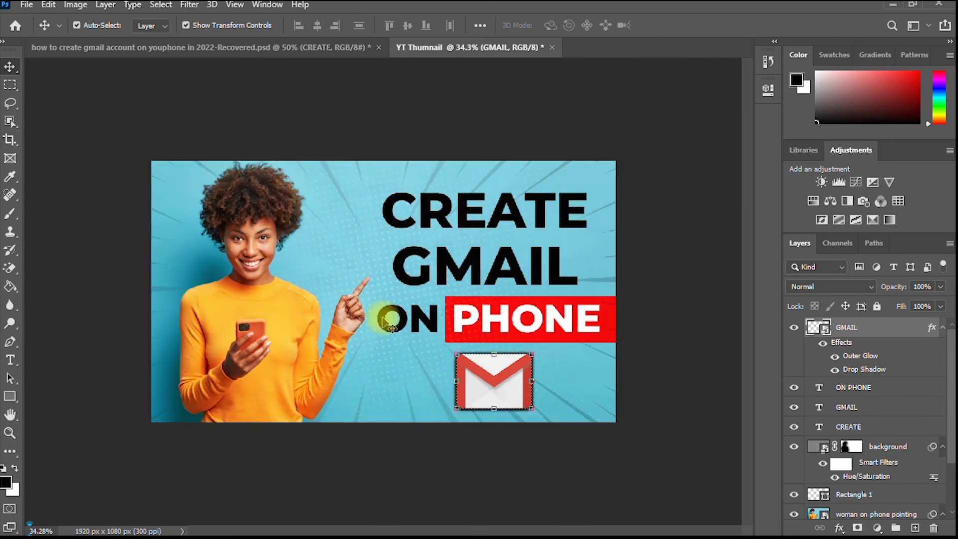
scroll(391, 328, "up", 1)
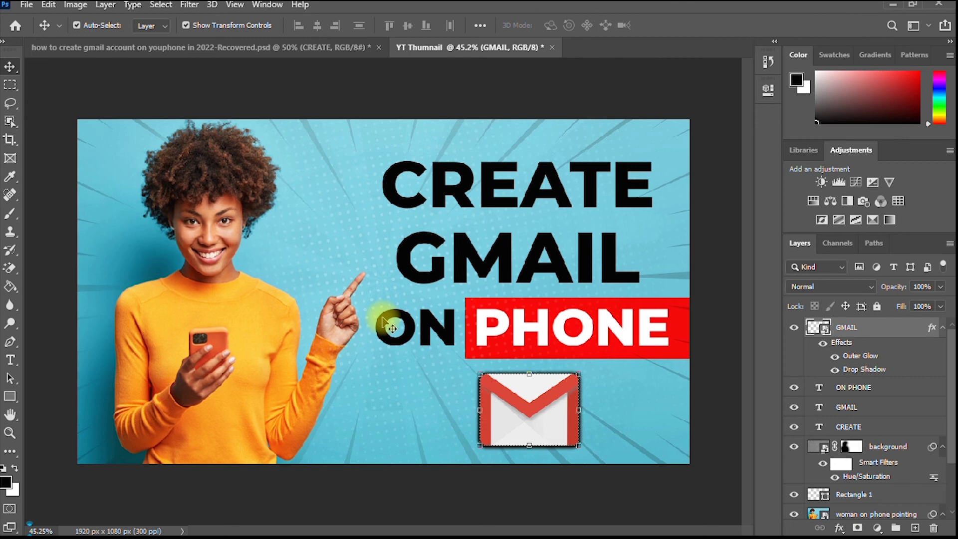
scroll(392, 328, "down", 2)
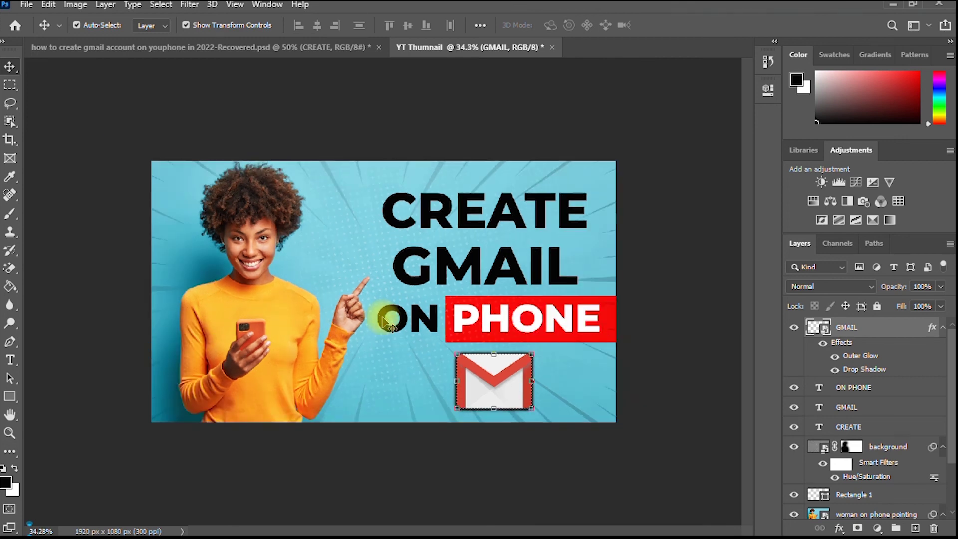
scroll(392, 328, "up", 4)
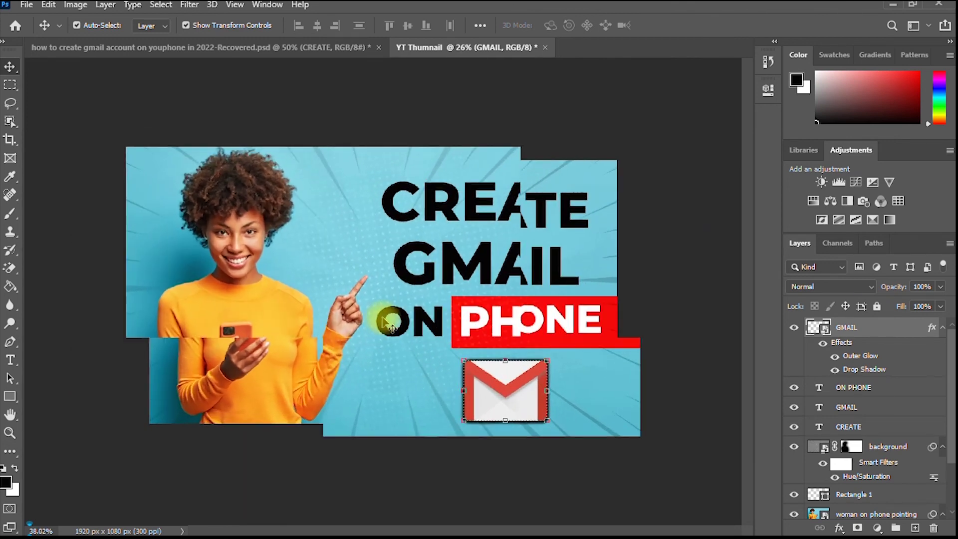